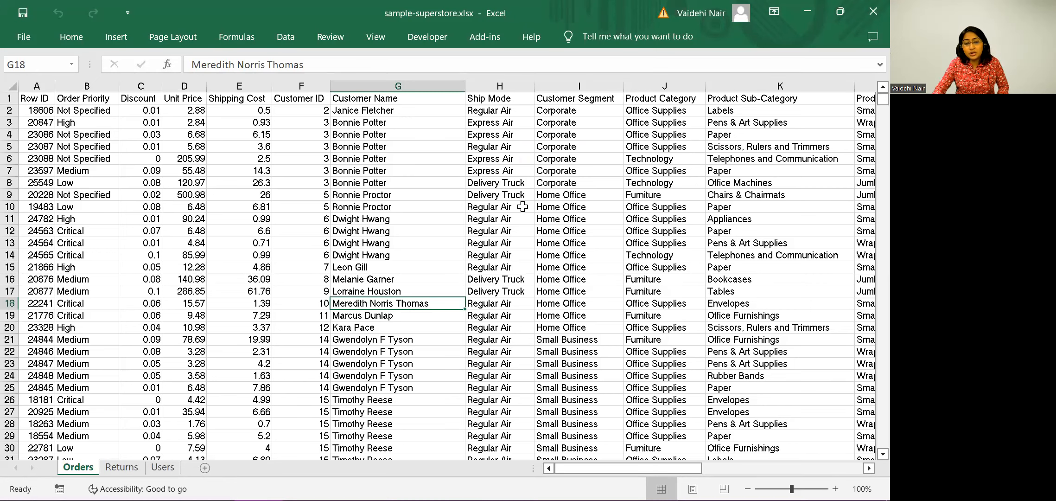
- Switch from the Excel workbook to the finished sales and profit dashboard in Power BI Desktop
{"action": "key", "text": "alt+Tab"}
{"action": "key", "text": "alt+Tab"}
{"action": "key", "text": "alt+Tab"}
{"action": "key", "text": "alt+Tab"}
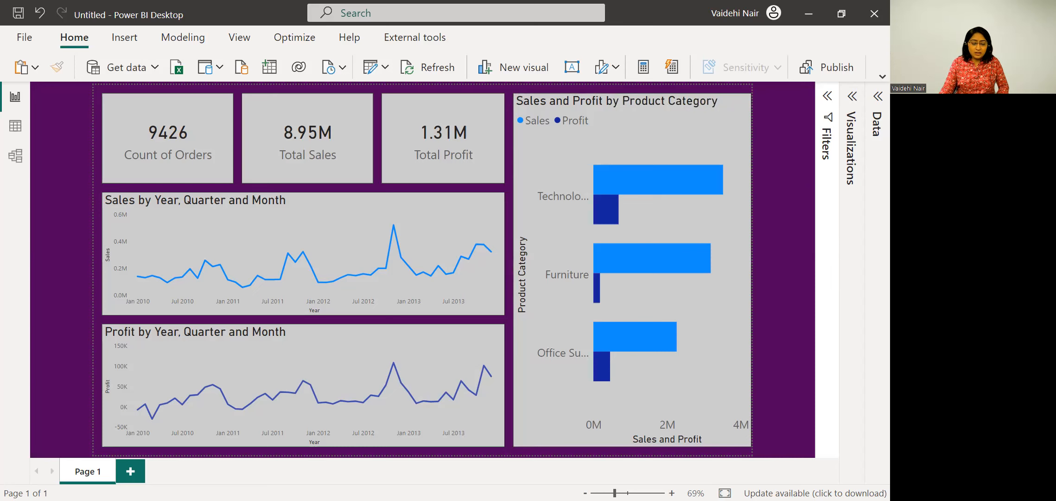
- Switch to the blank Power BI Desktop report
{"action": "key", "text": "alt+Tab"}
{"action": "key", "text": "alt+Tab"}
{"action": "key", "text": "alt+Tab"}
{"action": "key", "text": "alt+Tab"}
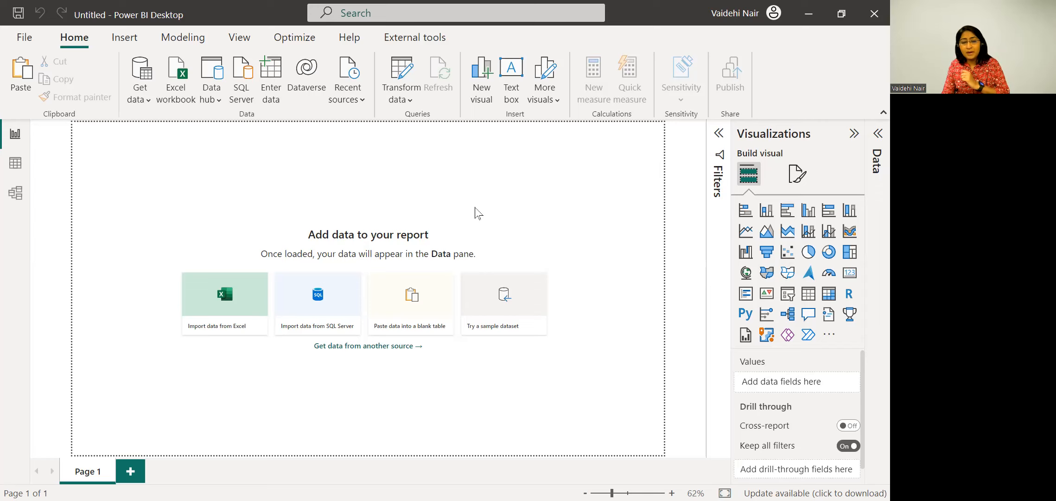
- Load the Orders sheet of sample-superstore.xlsx into the report and show the fields of the Orders table
{"action": "left_click", "coordinate": [173, 86]}
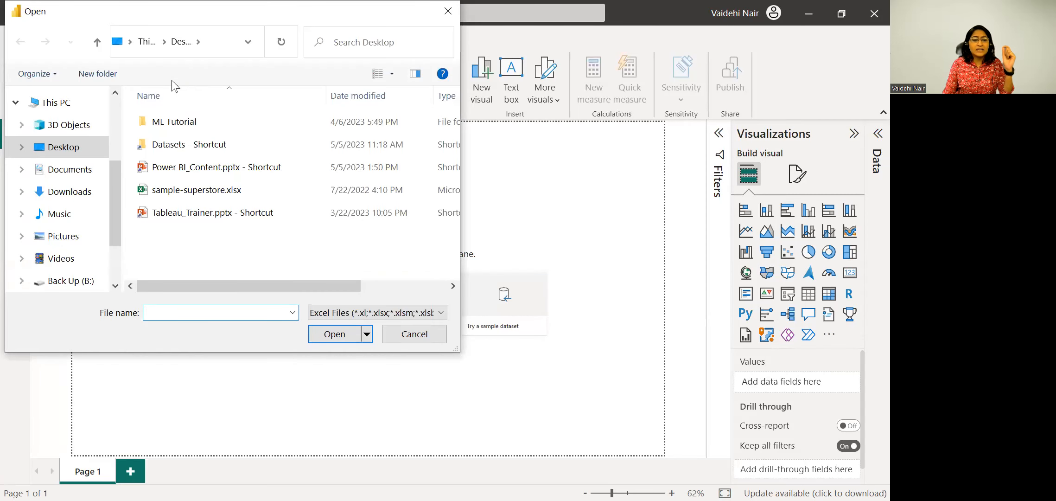
{"action": "left_click", "coordinate": [204, 195]}
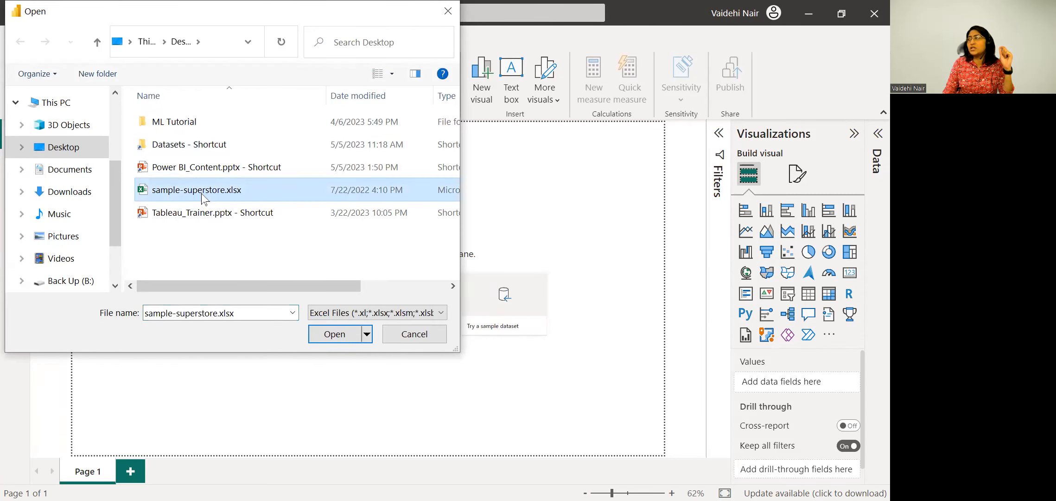
{"action": "left_click", "coordinate": [336, 335]}
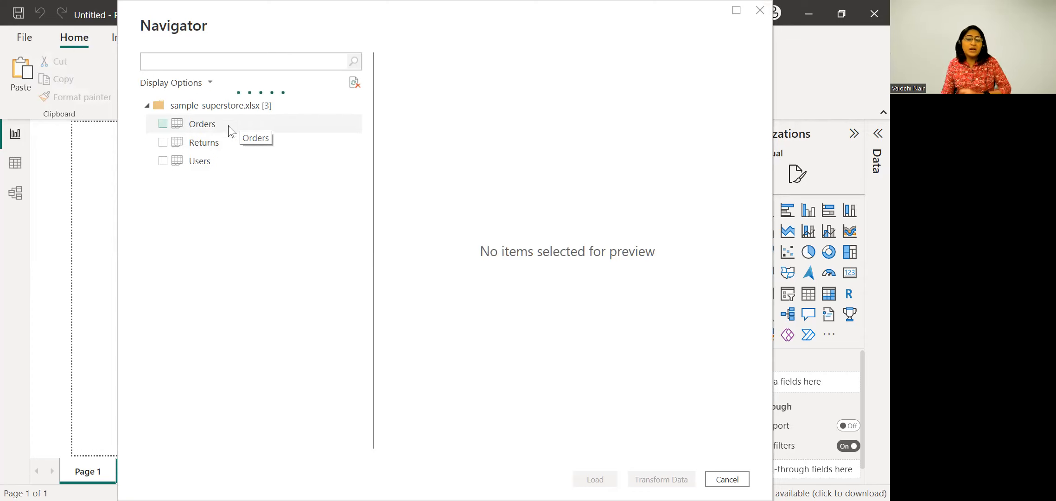
{"action": "left_click", "coordinate": [216, 130]}
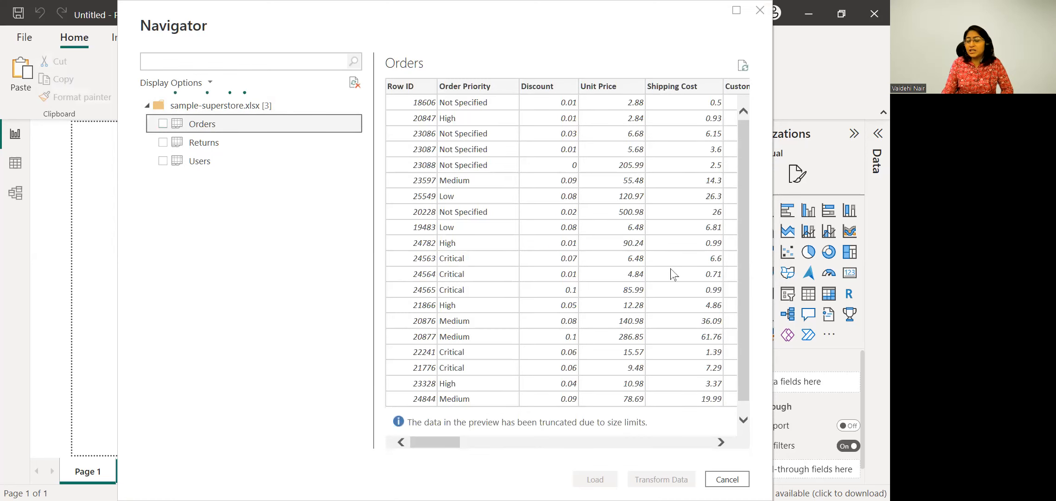
{"action": "left_click", "coordinate": [162, 123]}
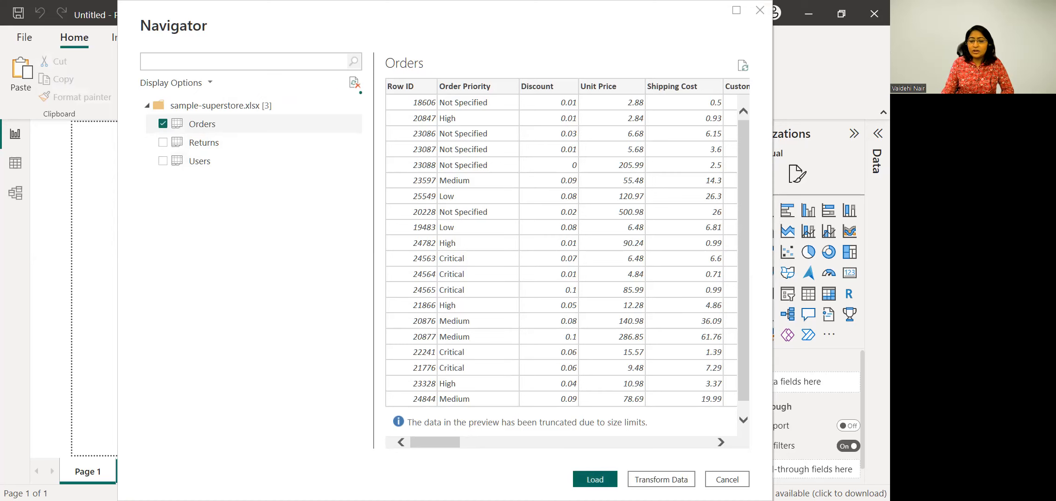
{"action": "mouse_move", "coordinate": [443, 441]}
{"action": "left_mouse_down"}
{"action": "mouse_move", "coordinate": [582, 454]}
{"action": "mouse_move", "coordinate": [442, 448]}
{"action": "left_mouse_up"}
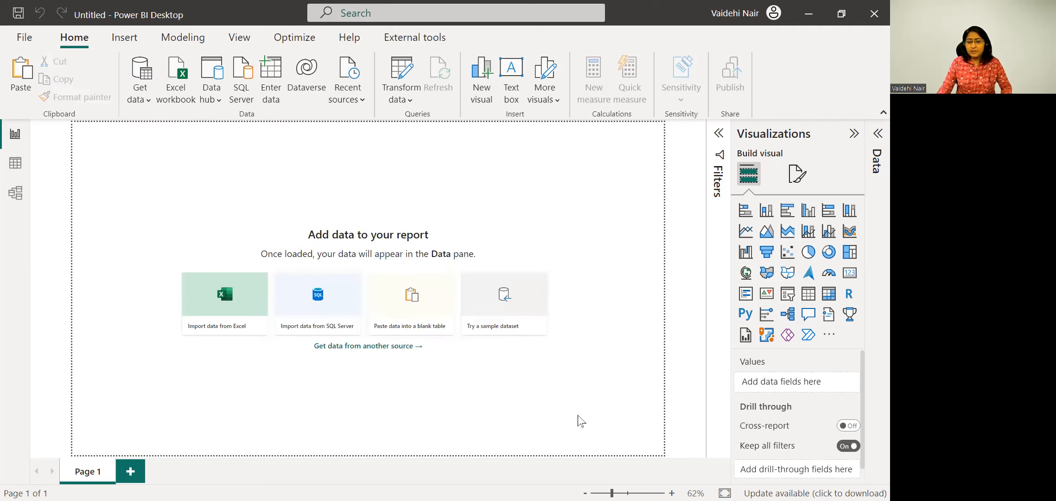
{"action": "left_click", "coordinate": [869, 135]}
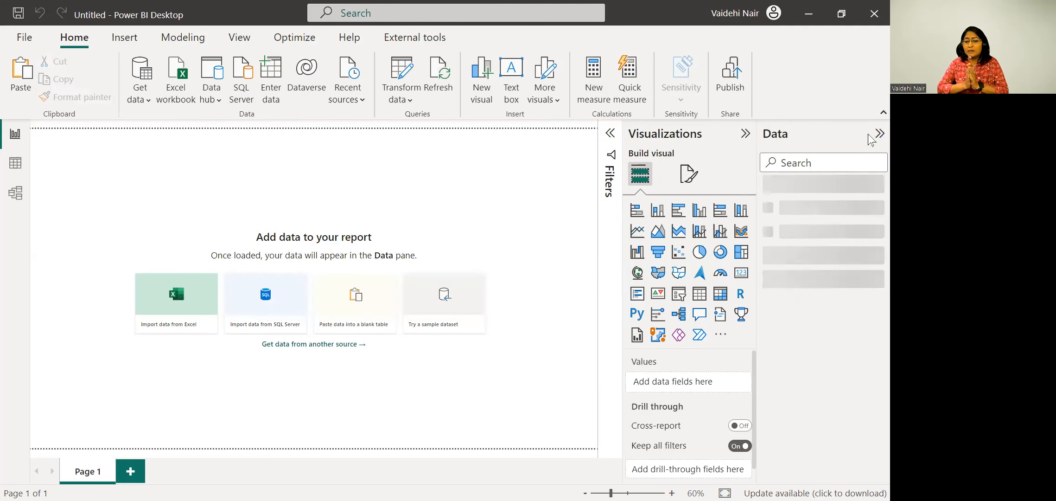
{"action": "left_click", "coordinate": [768, 189]}
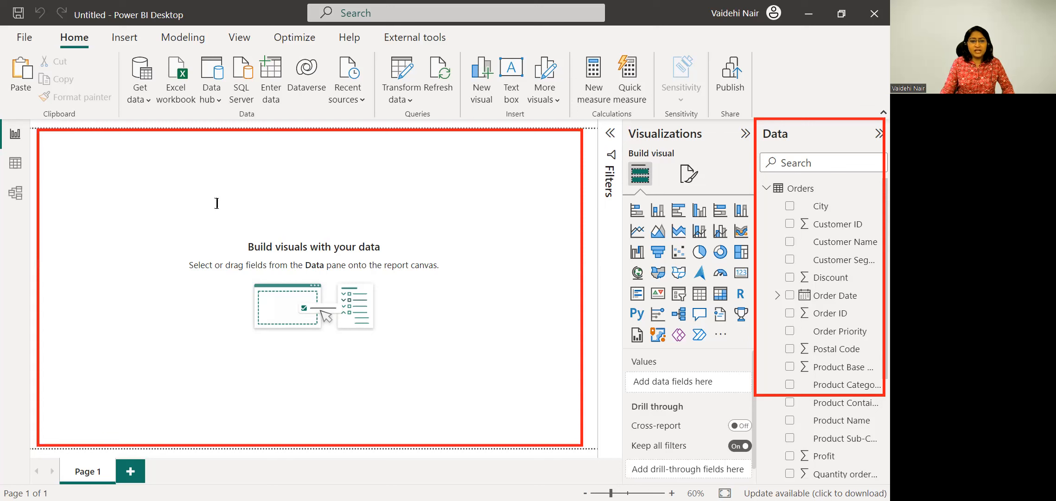
{"action": "left_click", "coordinate": [202, 198]}
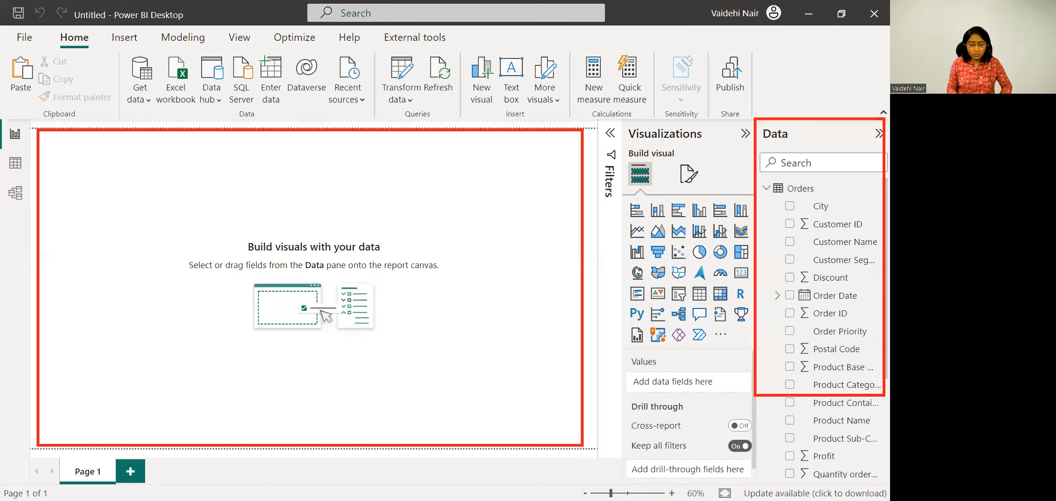
{"action": "type", "text": "Canvas"}
{"action": "left_click", "coordinate": [478, 285]}
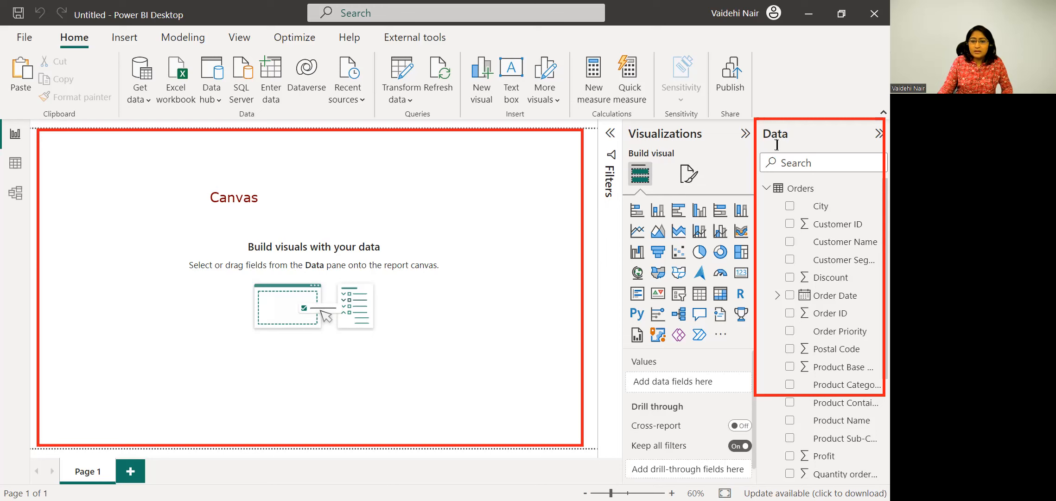
{"action": "left_click", "coordinate": [377, 137]}
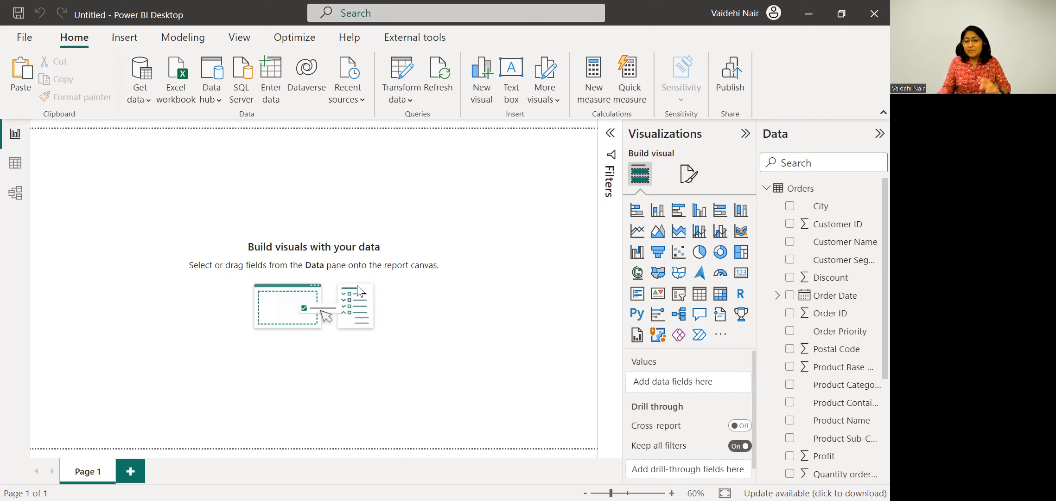
- Set the report page's wallpaper to dark purple #50005c (Theme color 4, 25% darker)
{"action": "left_click", "coordinate": [688, 176]}
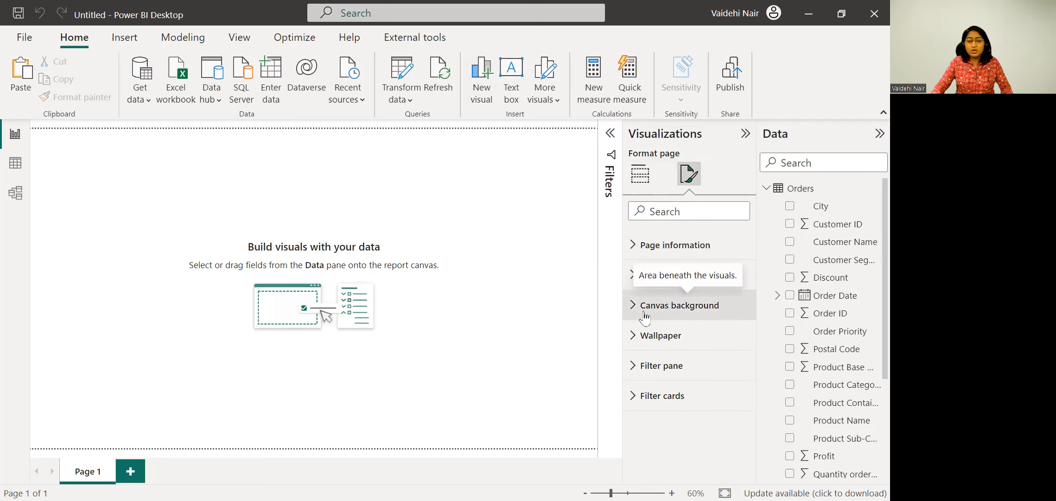
{"action": "left_click", "coordinate": [649, 338]}
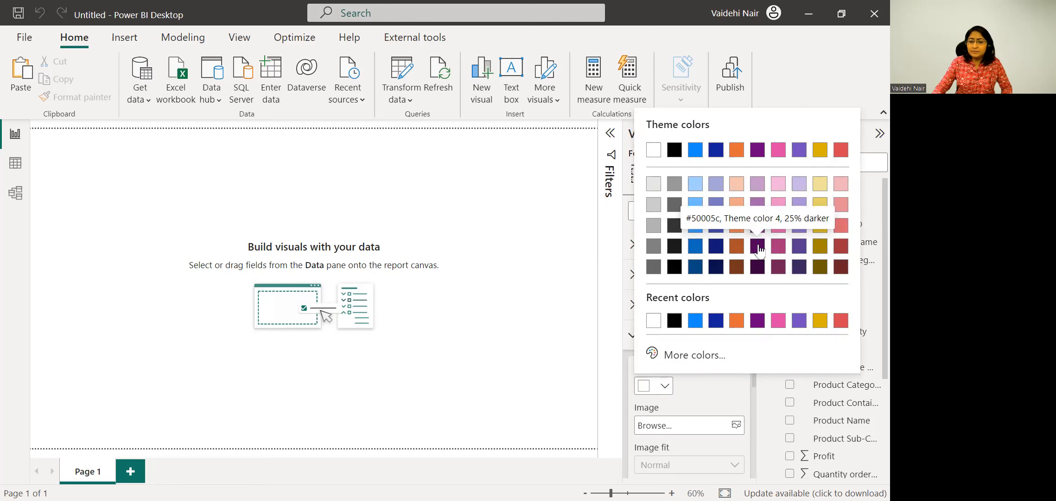
{"action": "left_click", "coordinate": [758, 246]}
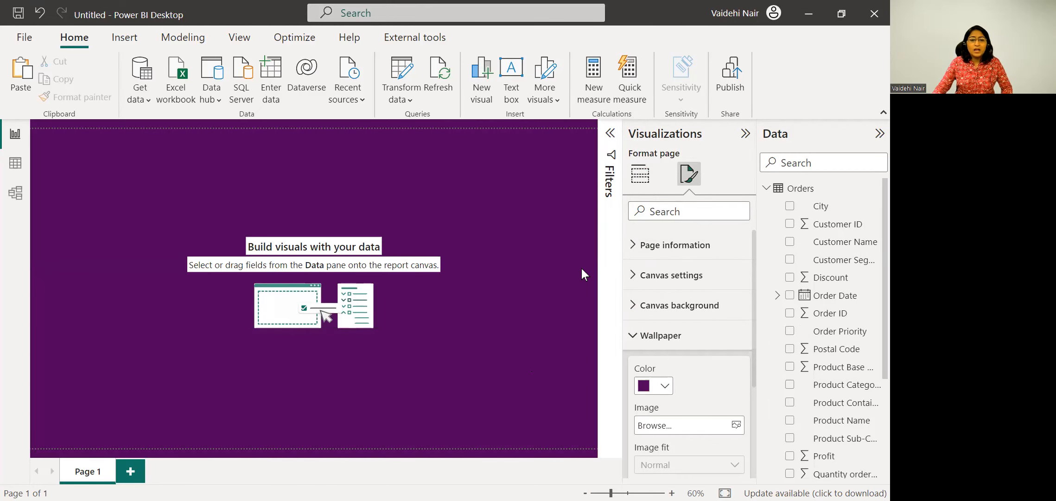
- Browse the available built-in report themes
{"action": "left_click", "coordinate": [240, 38]}
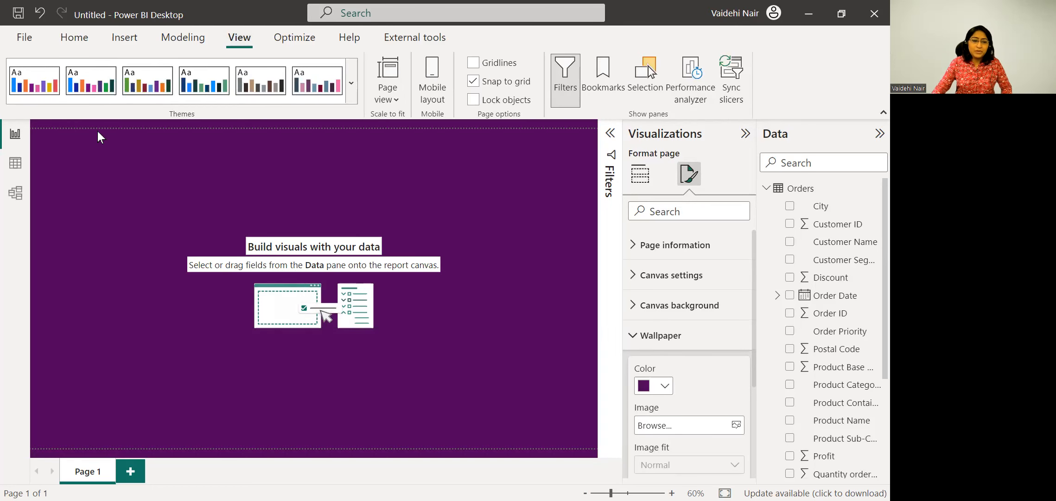
{"action": "left_click", "coordinate": [353, 82]}
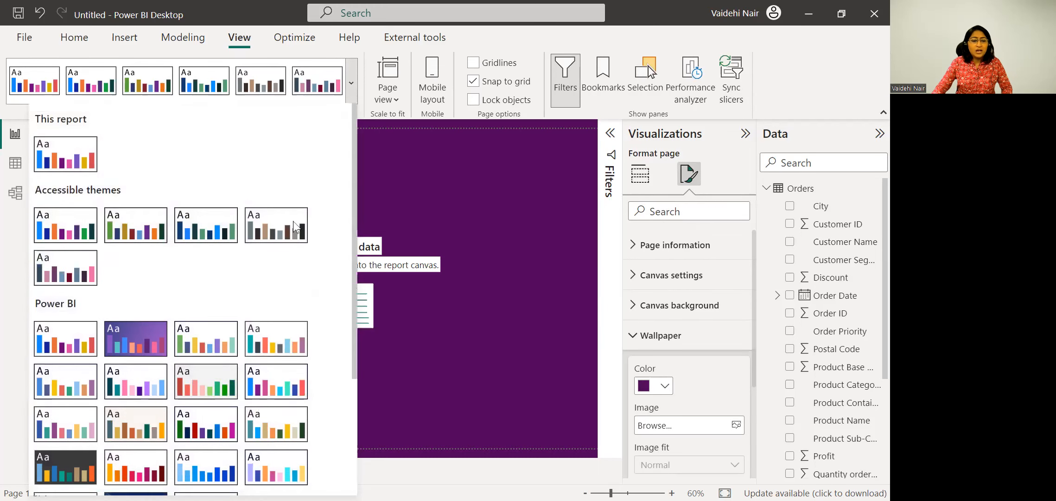
{"action": "scroll", "coordinate": [310, 304], "scroll_direction": "down", "scroll_amount": 5}
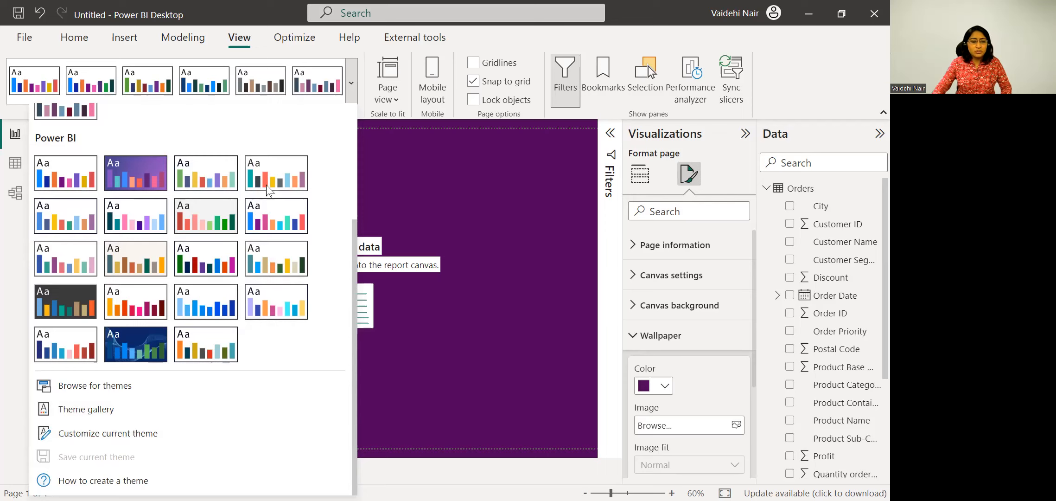
{"action": "scroll", "coordinate": [283, 278], "scroll_direction": "up", "scroll_amount": 4}
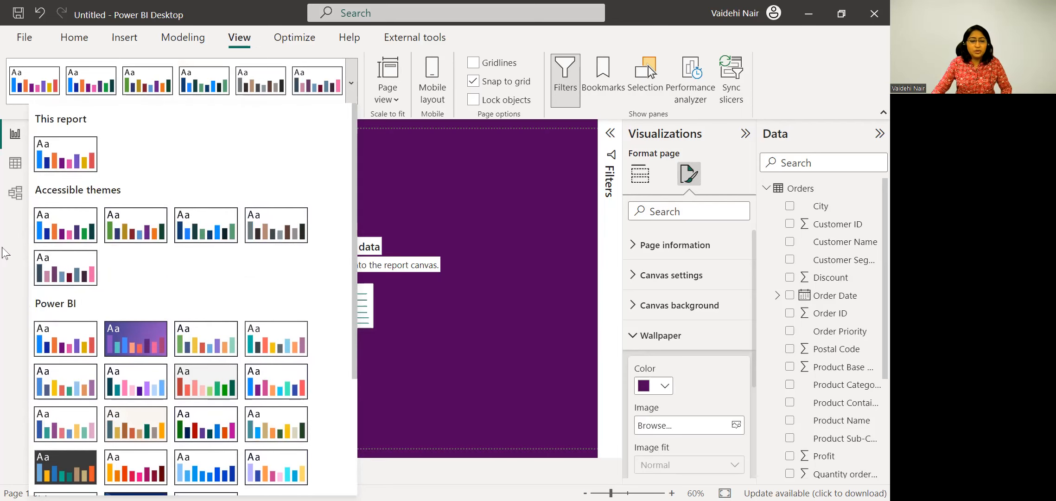
{"action": "left_click", "coordinate": [526, 223]}
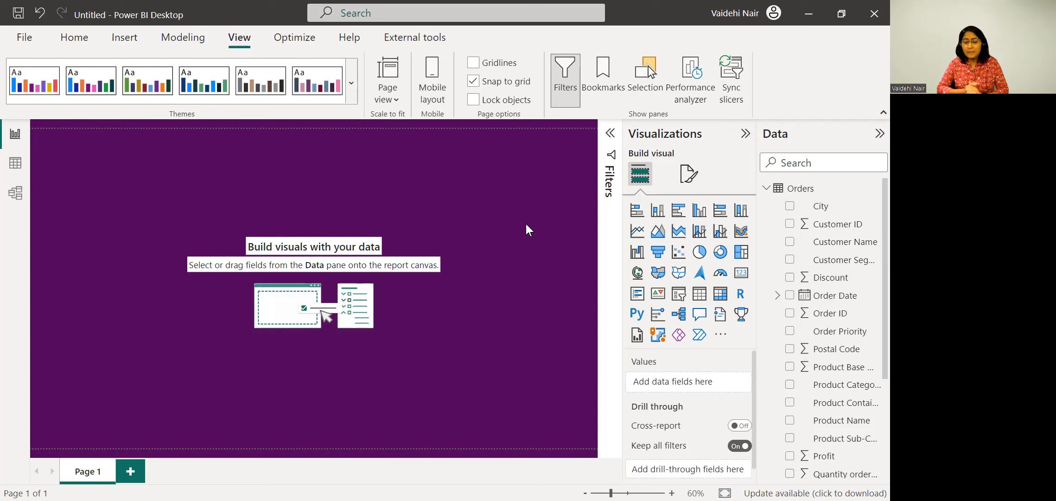
- Add a Q&A visual to the page, enlarge it, and collapse the Filters pane
{"action": "double_click", "coordinate": [45, 149]}
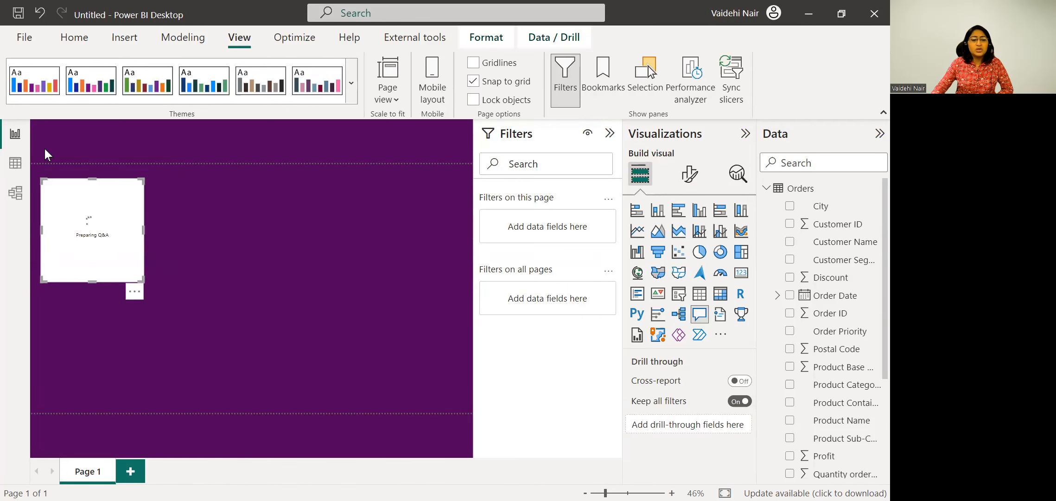
{"action": "left_click_drag", "start_coordinate": [142, 279], "coordinate": [327, 326]}
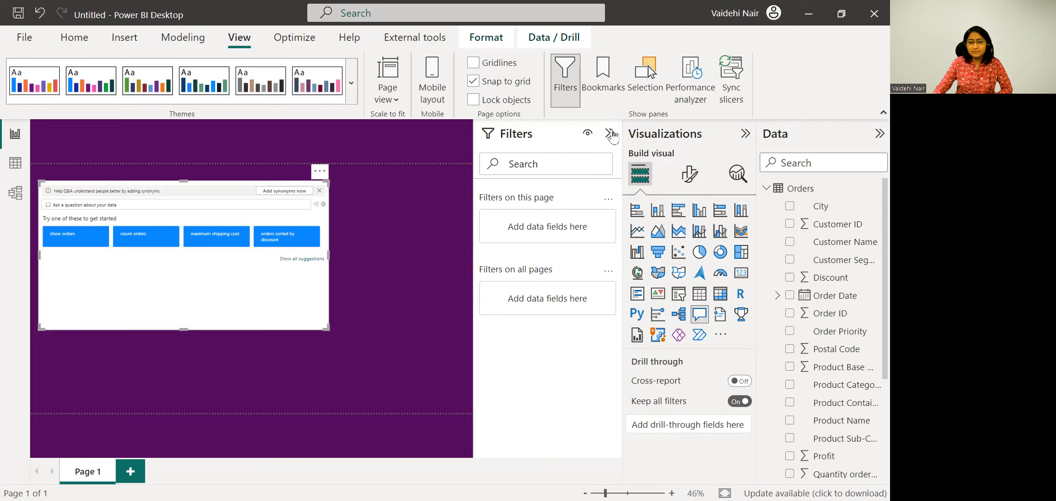
{"action": "left_click", "coordinate": [610, 133]}
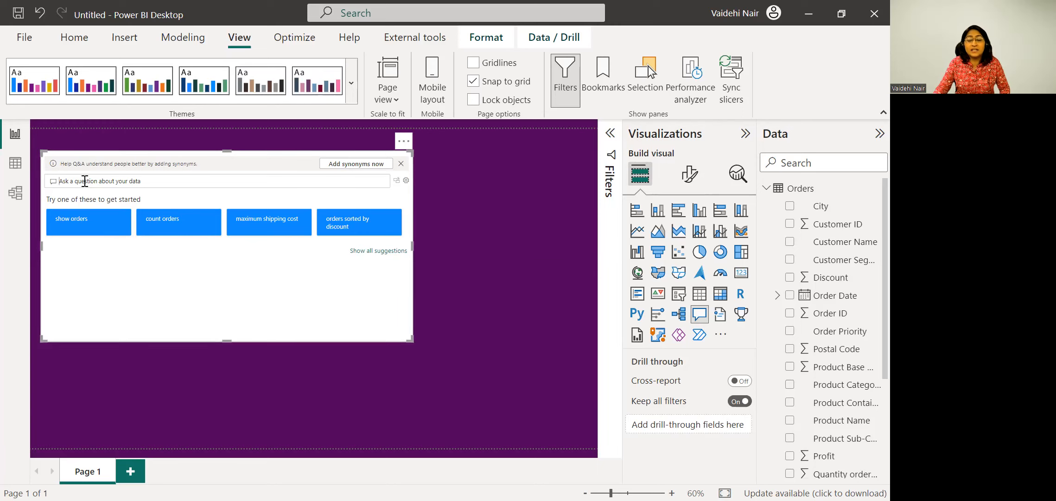
- Ask the Q&A visual for "total number of unique orders" and convert the result into a standard visual
{"action": "type", "text": "tot"}
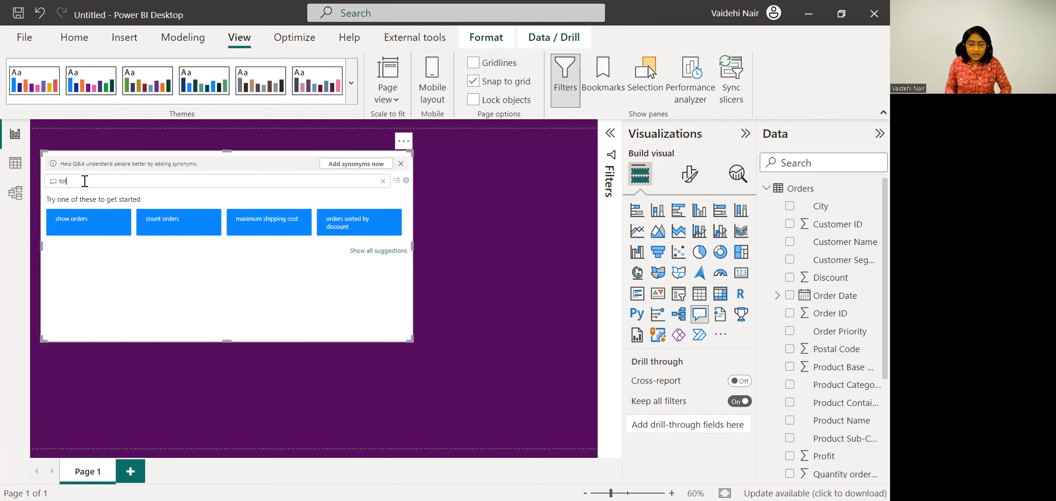
{"action": "type", "text": "al n"}
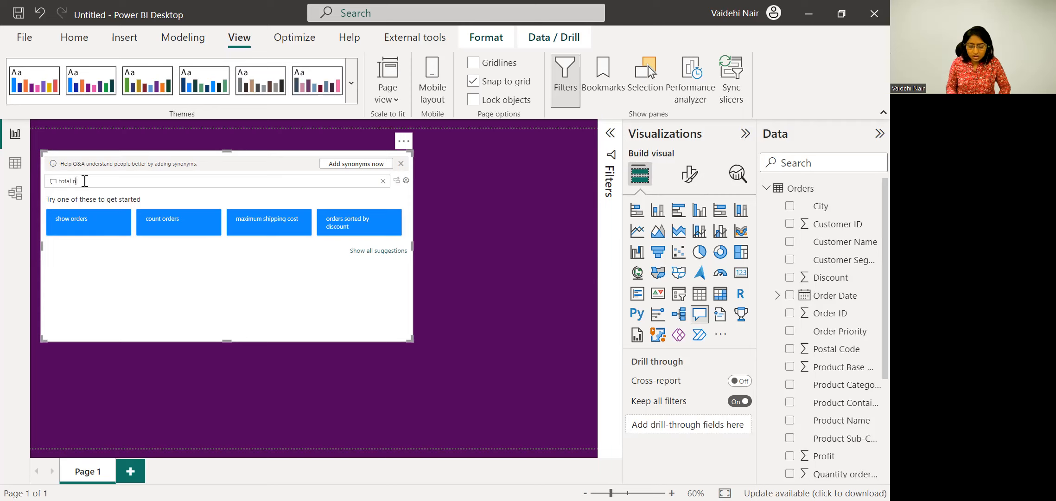
{"action": "type", "text": "umber of un"}
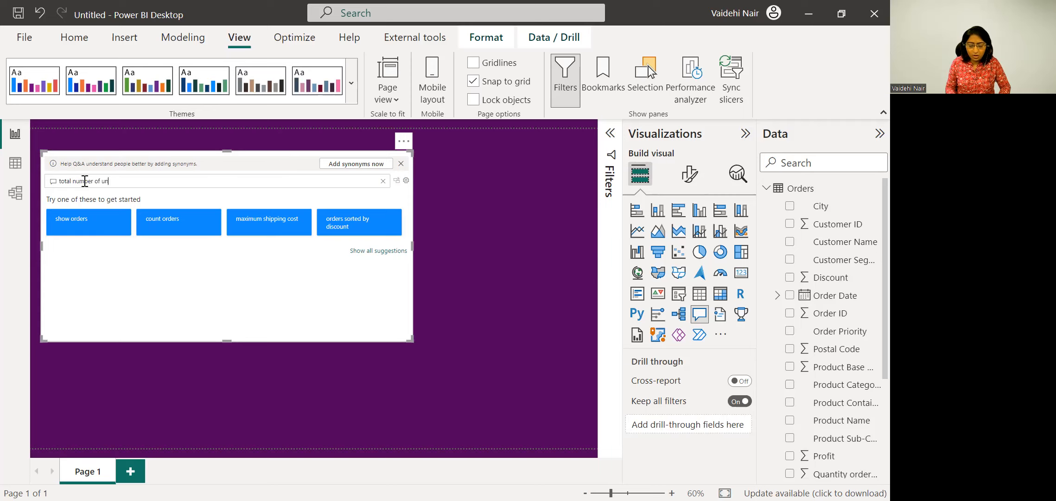
{"action": "type", "text": "ique "}
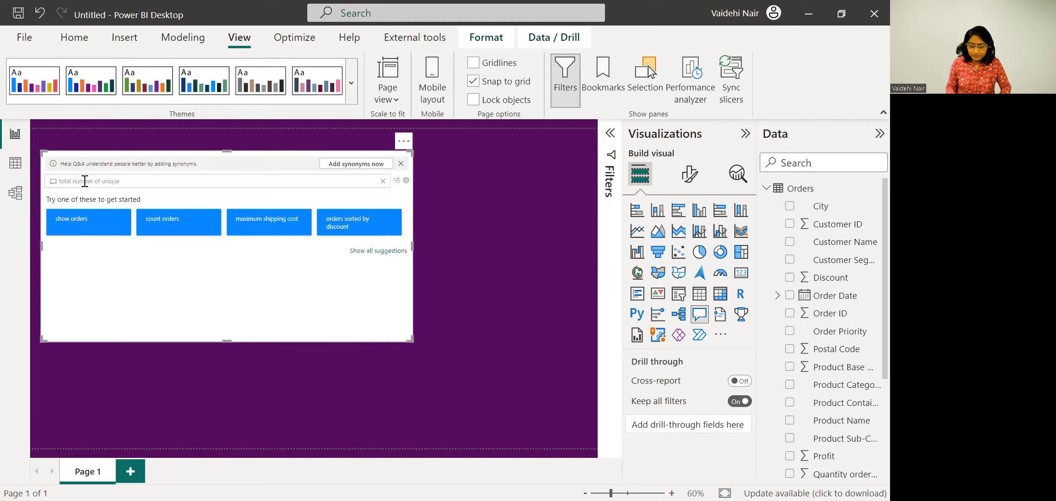
{"action": "type", "text": "orders"}
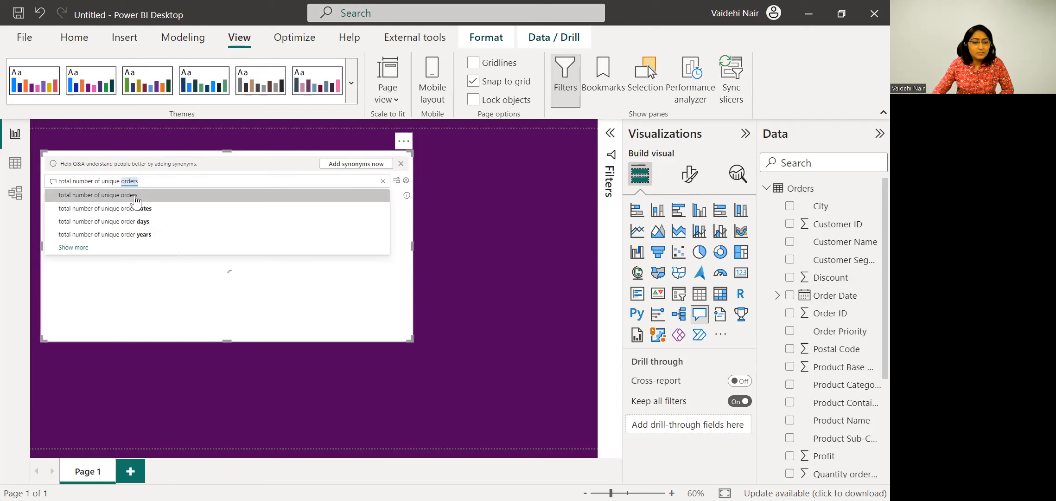
{"action": "left_click", "coordinate": [136, 195]}
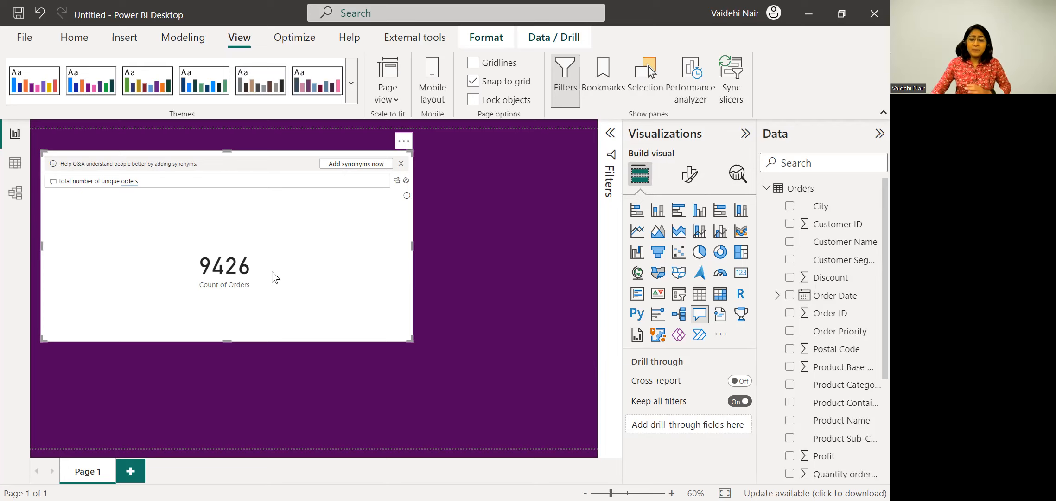
{"action": "left_click", "coordinate": [396, 180]}
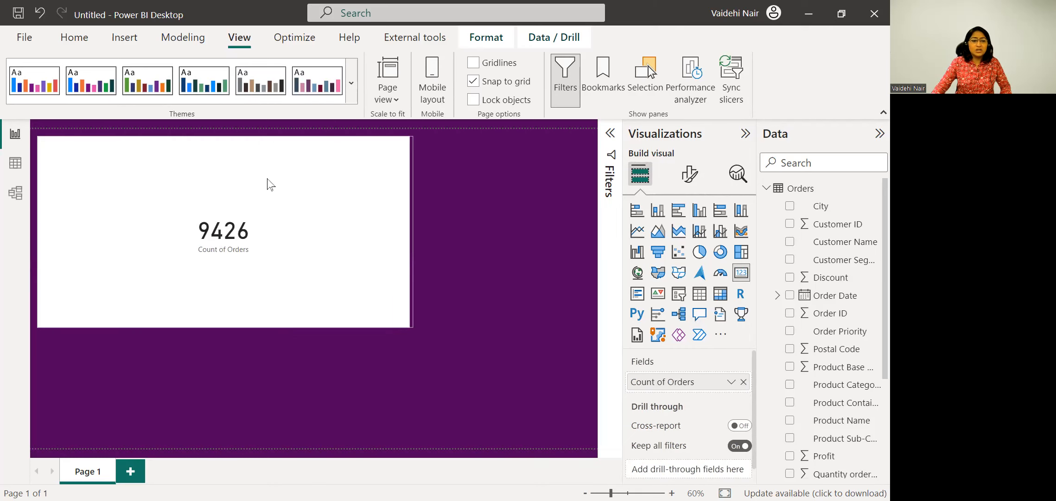
- Shrink the Count of Orders card to a small tile in the upper-left corner of the report page
{"action": "left_click", "coordinate": [355, 321]}
{"action": "left_click_drag", "start_coordinate": [404, 326], "coordinate": [195, 213]}
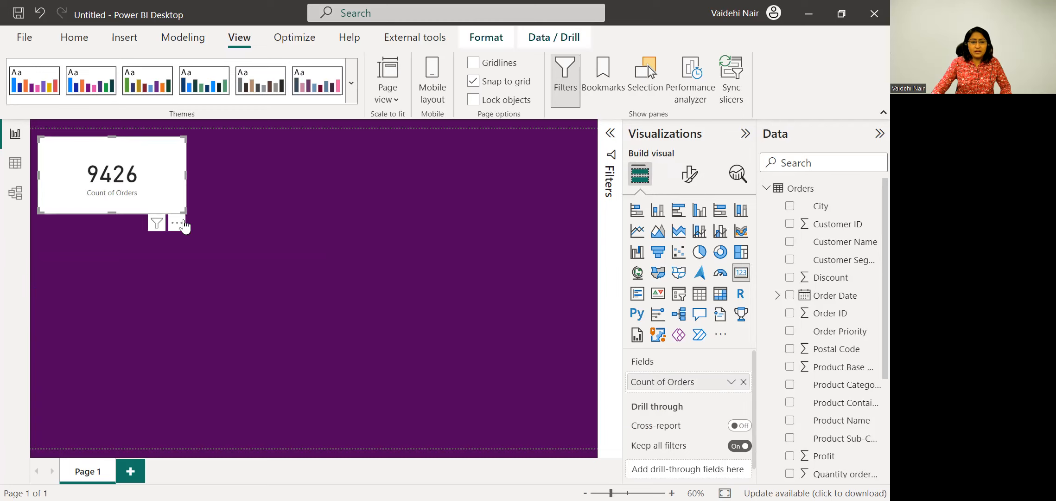
{"action": "left_click_drag", "start_coordinate": [163, 199], "coordinate": [151, 200]}
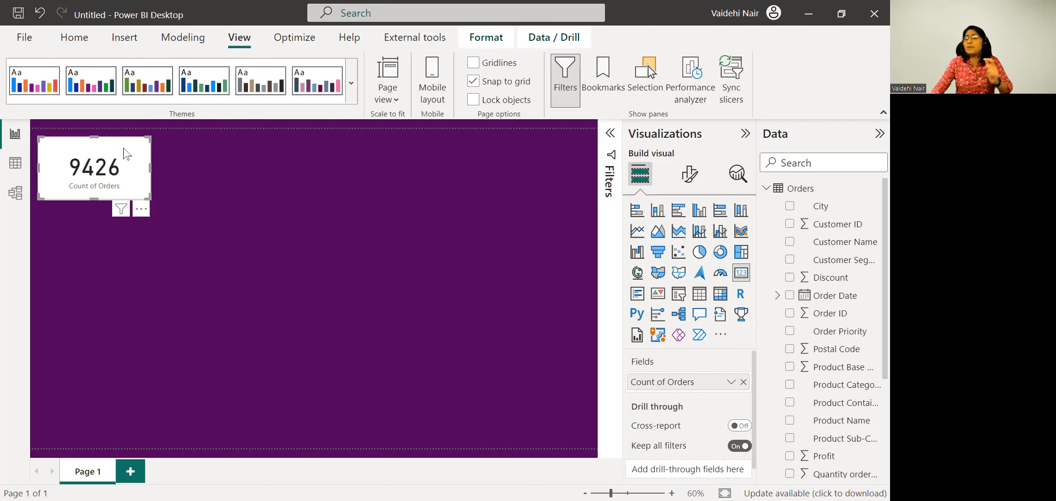
- Set the Count of Orders card's background to the lightest red theme tint
{"action": "left_click", "coordinate": [695, 185]}
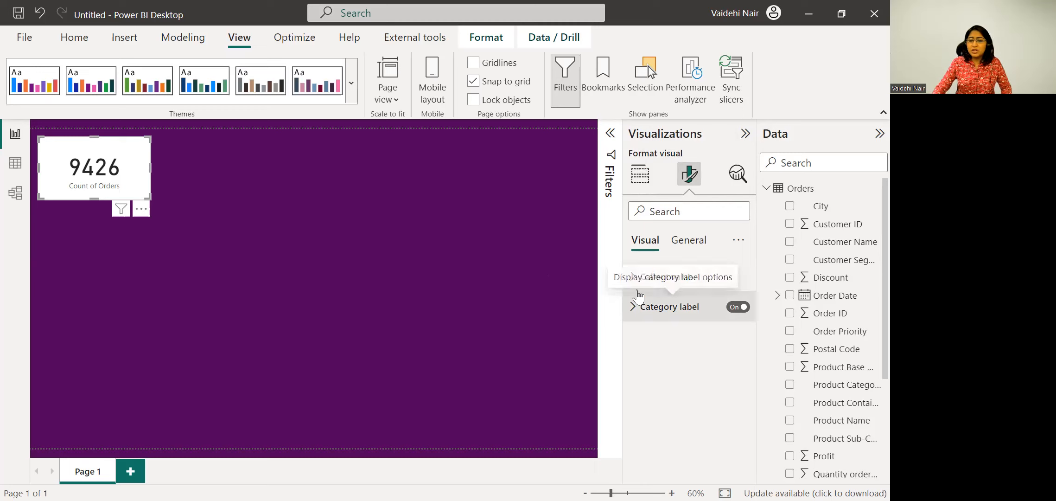
{"action": "left_click", "coordinate": [693, 247]}
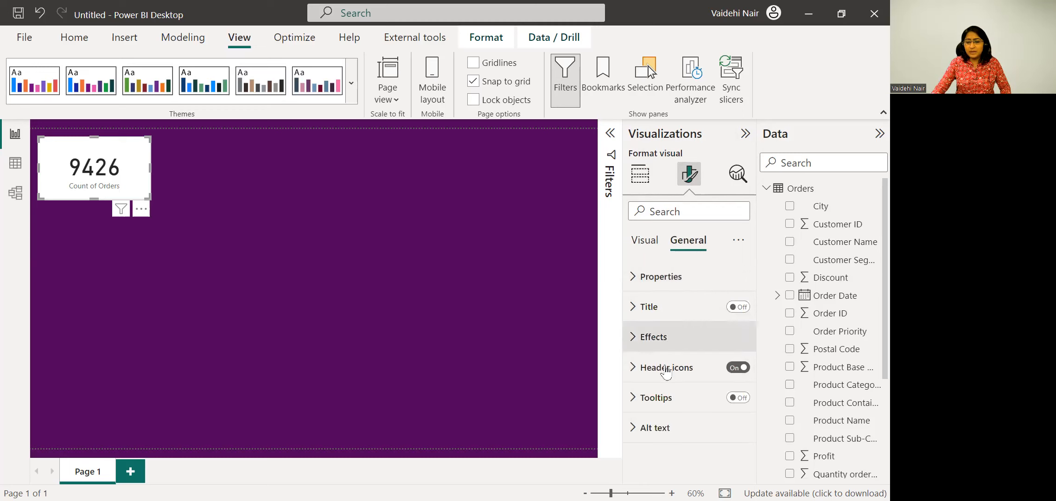
{"action": "left_click", "coordinate": [660, 341]}
{"action": "left_click", "coordinate": [665, 346]}
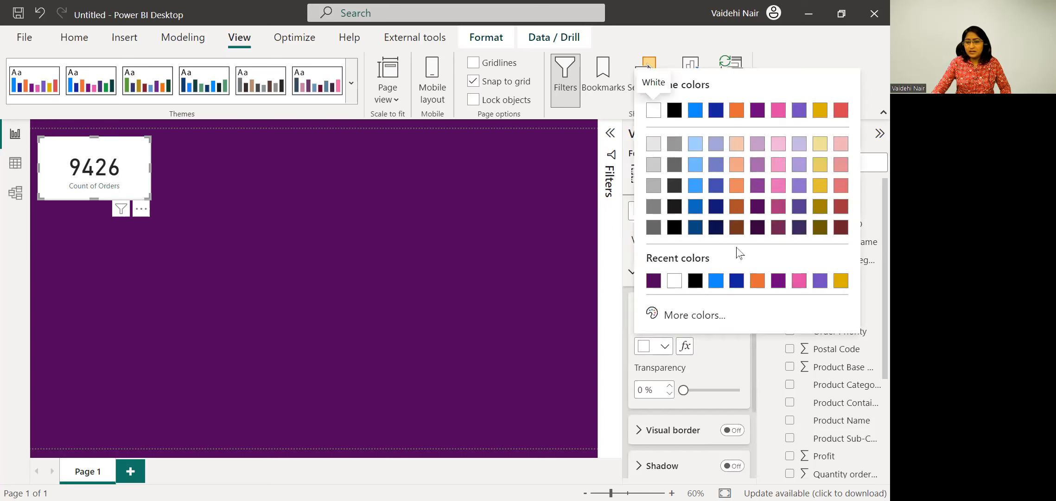
{"action": "left_click", "coordinate": [840, 143]}
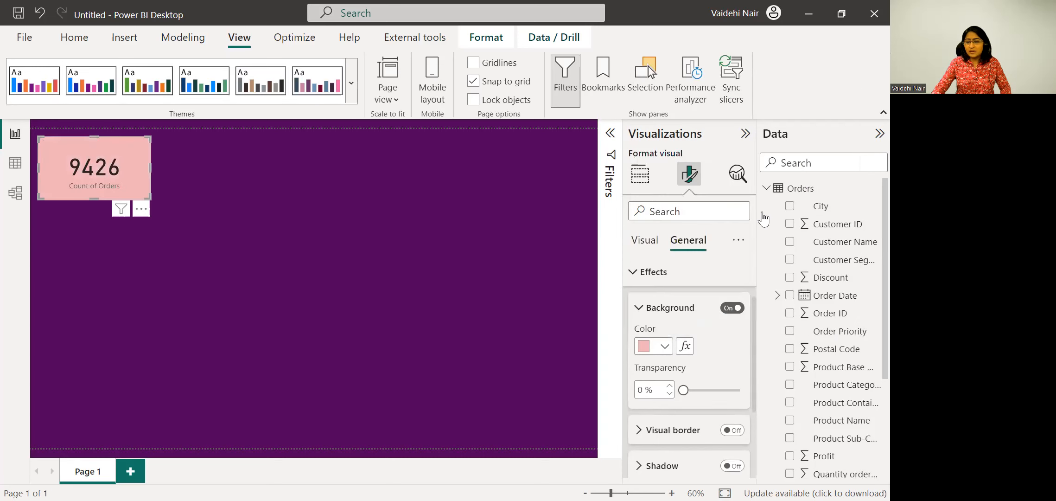
- Change the Count of Orders card's category label colour to the darkest navy blue theme shade
{"action": "left_click", "coordinate": [645, 240]}
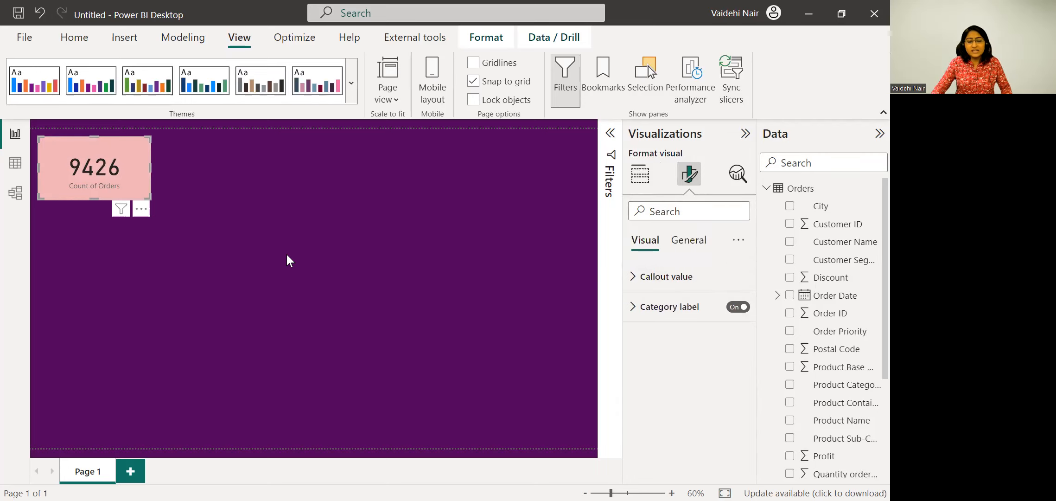
{"action": "left_click", "coordinate": [648, 307]}
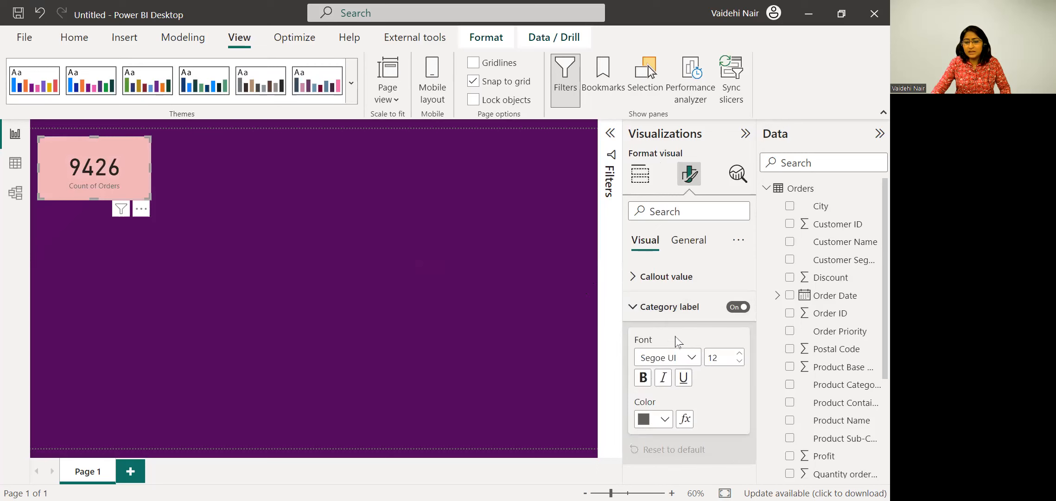
{"action": "left_click", "coordinate": [664, 419]}
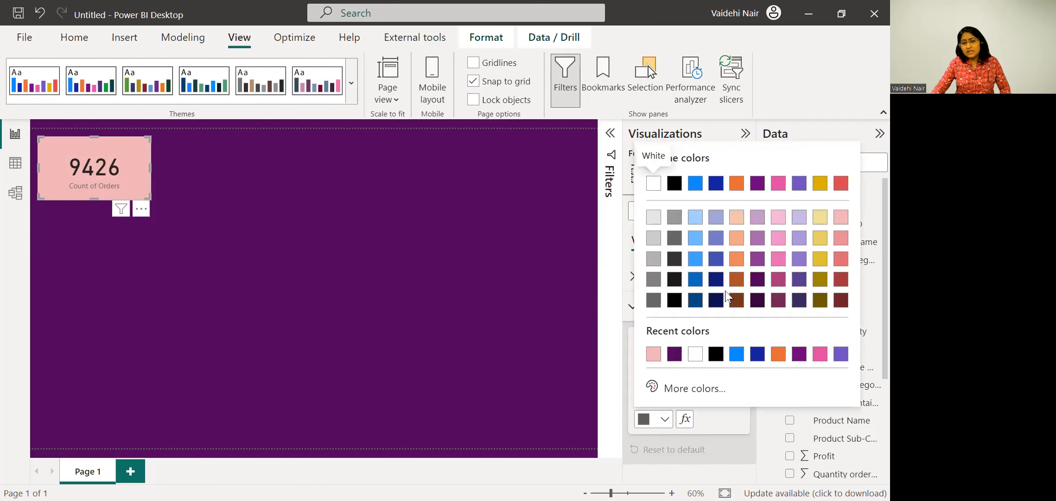
{"action": "left_click", "coordinate": [715, 299]}
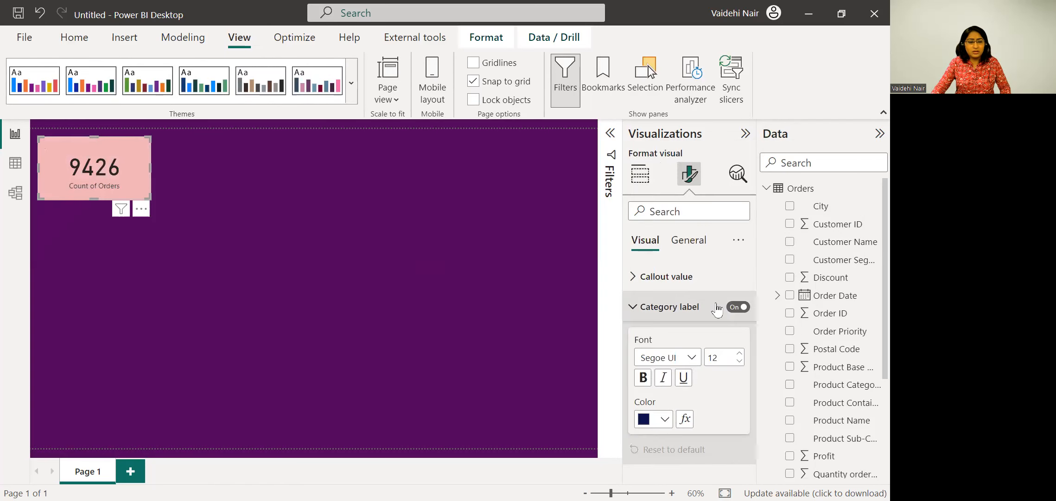
{"action": "left_click", "coordinate": [632, 308]}
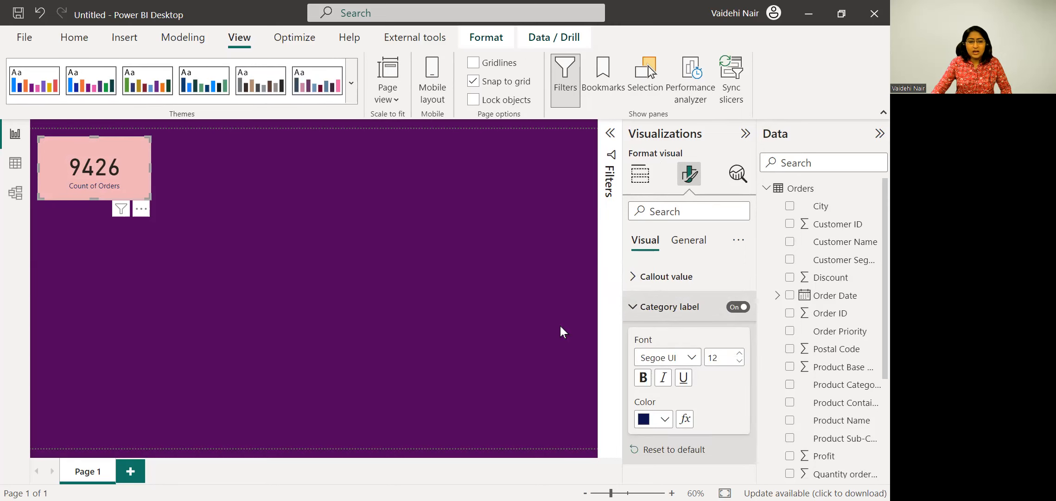
{"action": "left_click", "coordinate": [247, 268]}
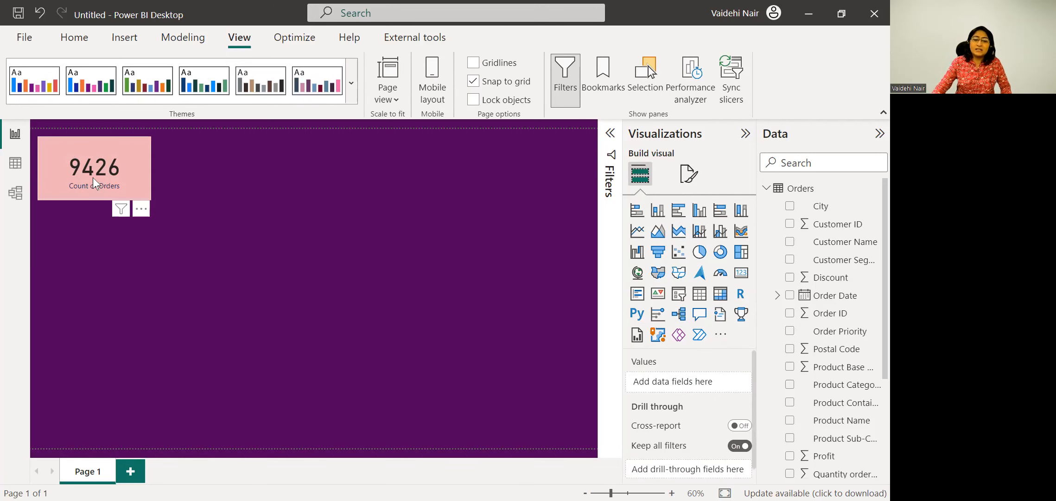
- Duplicate the Count of Orders card and place the copy directly to its right, aligned with the original
{"action": "left_click", "coordinate": [130, 156]}
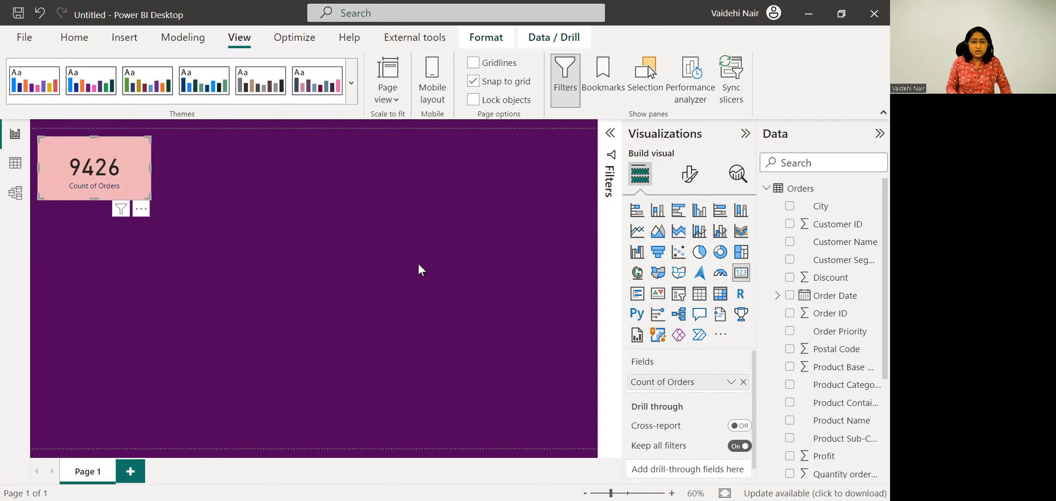
{"action": "key", "text": "ctrl+v"}
{"action": "left_click_drag", "start_coordinate": [137, 158], "coordinate": [239, 157]}
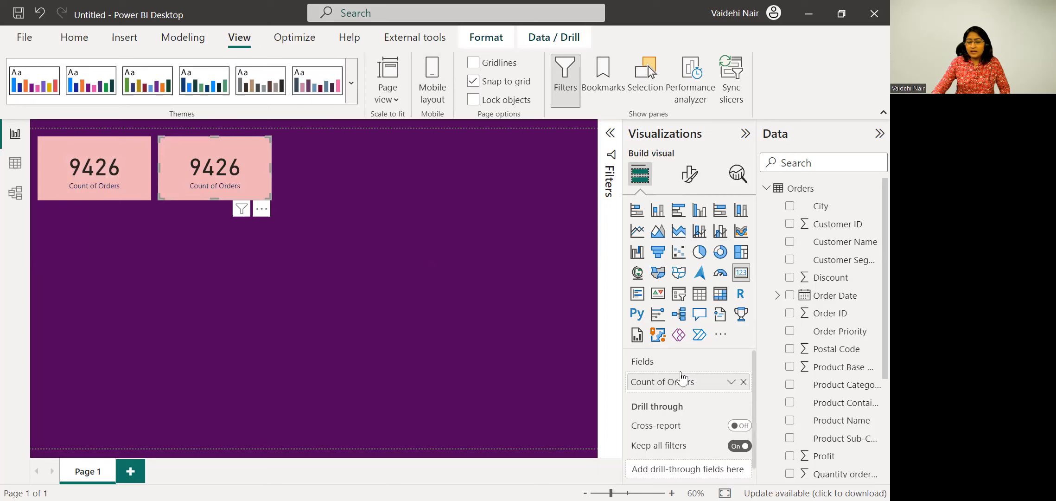
- Replace the Count of Orders field in the duplicated card with the Sales field
{"action": "scroll", "coordinate": [681, 371], "scroll_direction": "down", "scroll_amount": 1}
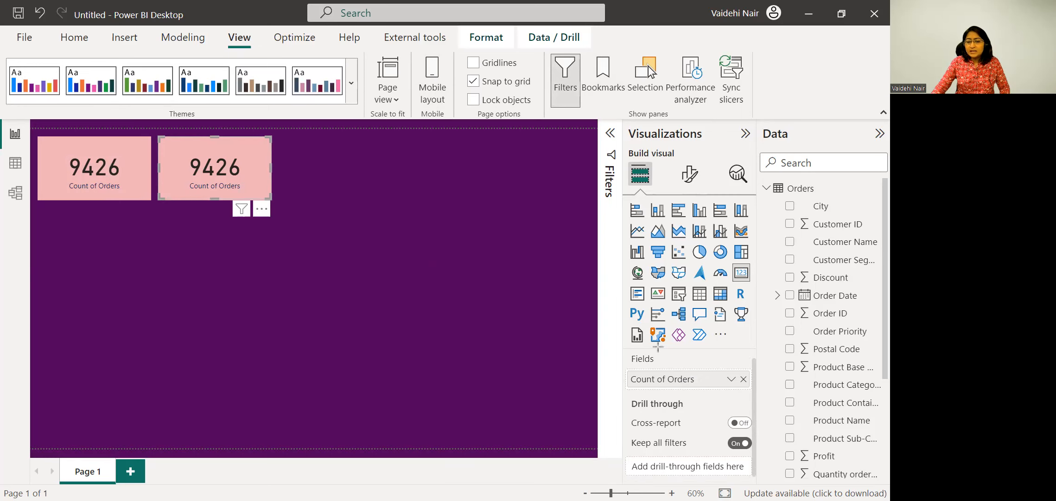
{"action": "left_click_drag", "start_coordinate": [623, 345], "coordinate": [756, 422]}
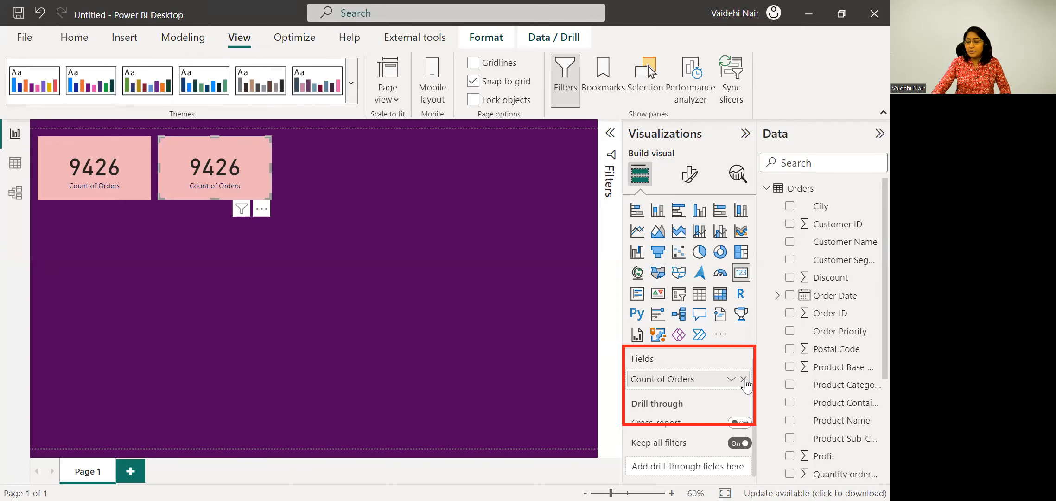
{"action": "scroll", "coordinate": [827, 300], "scroll_direction": "down", "scroll_amount": 5}
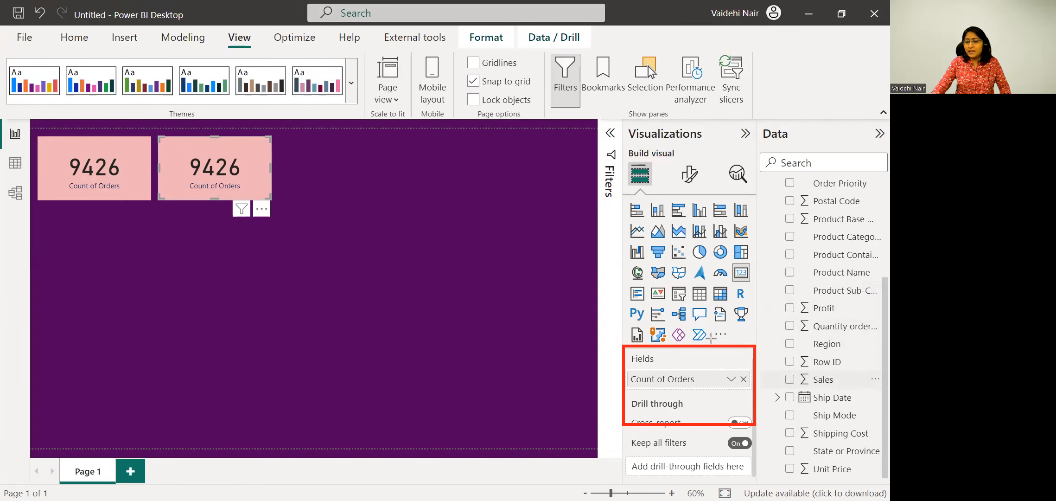
{"action": "left_click", "coordinate": [824, 379]}
{"action": "mouse_move", "coordinate": [765, 360]}
{"action": "left_mouse_down"}
{"action": "mouse_move", "coordinate": [802, 389]}
{"action": "mouse_move", "coordinate": [872, 396]}
{"action": "left_mouse_up"}
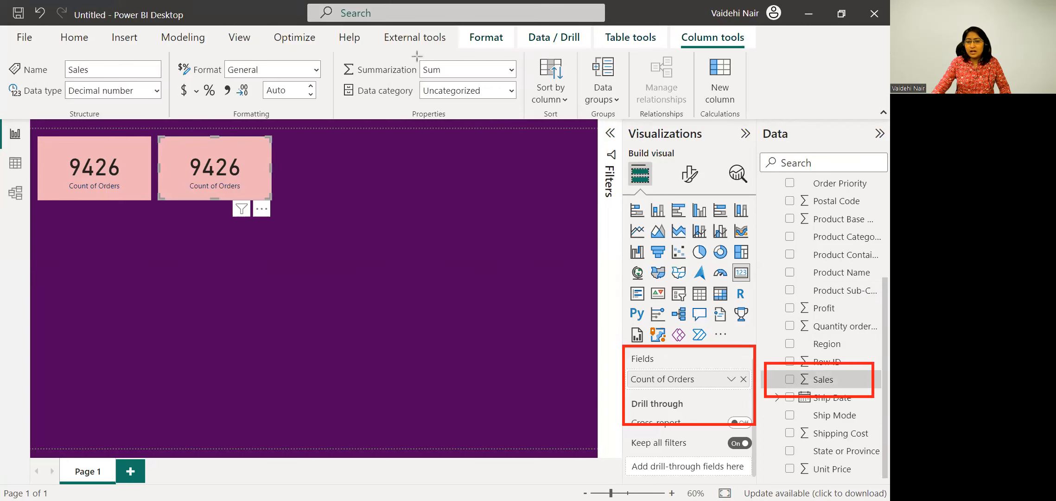
{"action": "left_click_drag", "start_coordinate": [780, 381], "coordinate": [711, 379]}
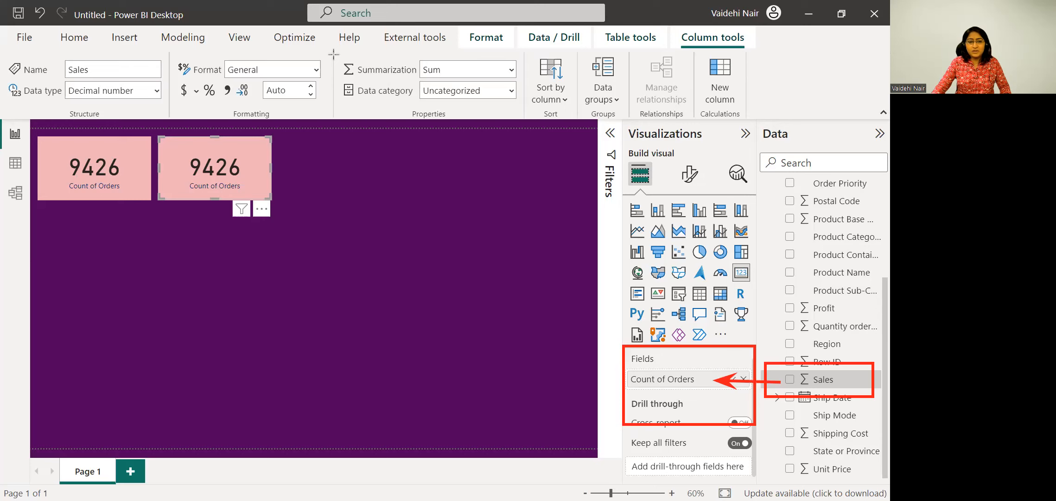
{"action": "left_click", "coordinate": [742, 379]}
{"action": "left_click_drag", "start_coordinate": [823, 380], "coordinate": [695, 378]}
{"action": "left_click_drag", "start_coordinate": [694, 381], "coordinate": [693, 382]}
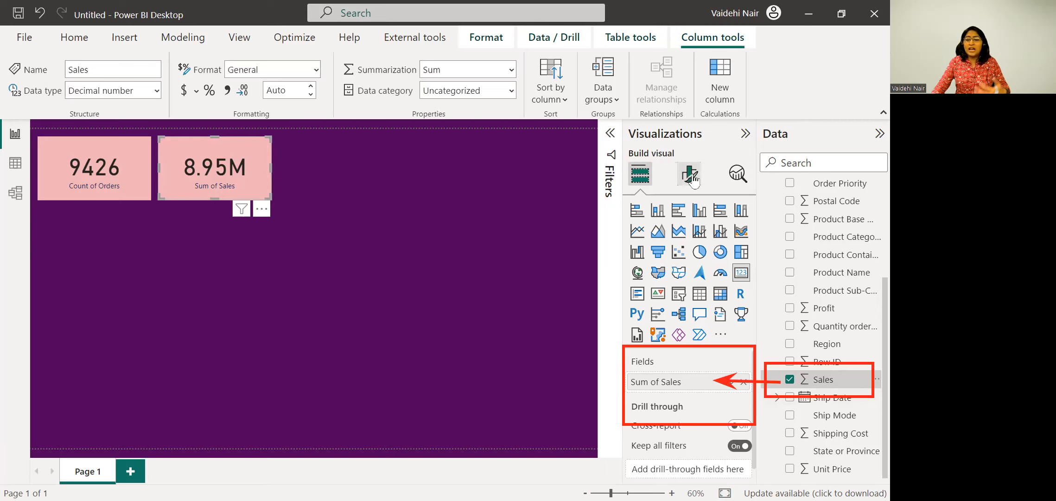
- Rename the second card's Sum of Sales field for this visual as Total Sales
{"action": "left_click", "coordinate": [731, 381]}
{"action": "left_click", "coordinate": [811, 179]}
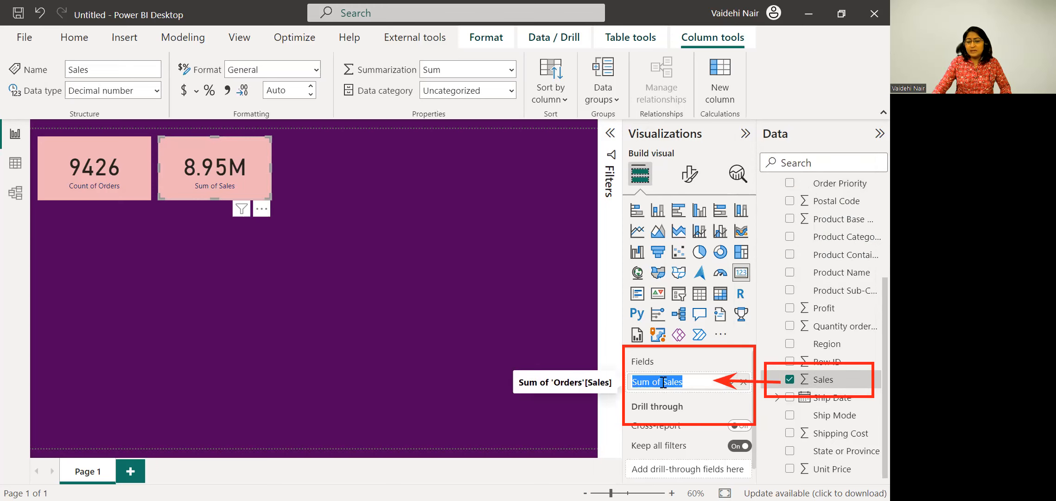
{"action": "left_click_drag", "start_coordinate": [660, 382], "coordinate": [595, 379]}
{"action": "key", "text": "BackSpace"}
{"action": "type", "text": "Total"}
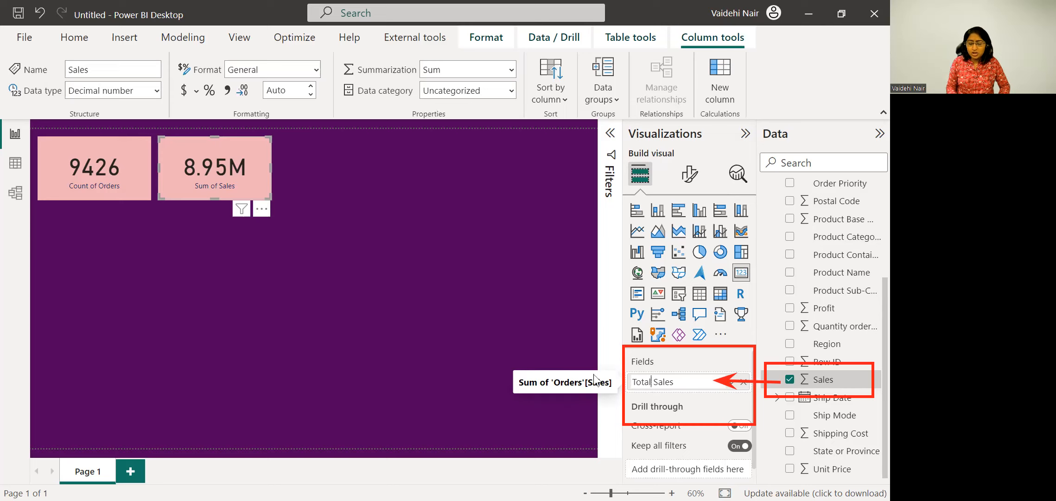
{"action": "key", "text": "Return"}
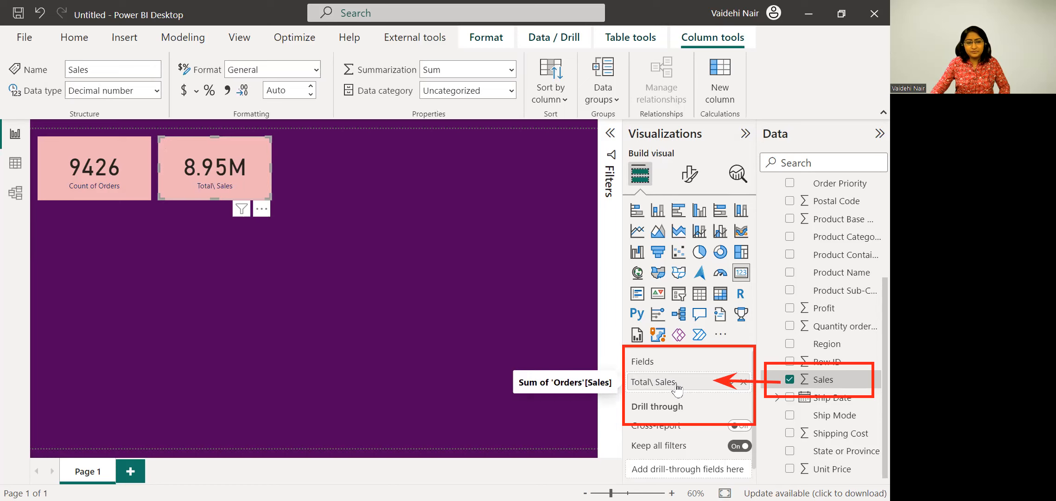
{"action": "right_click", "coordinate": [725, 390]}
{"action": "left_click", "coordinate": [792, 178]}
{"action": "key", "text": "Escape"}
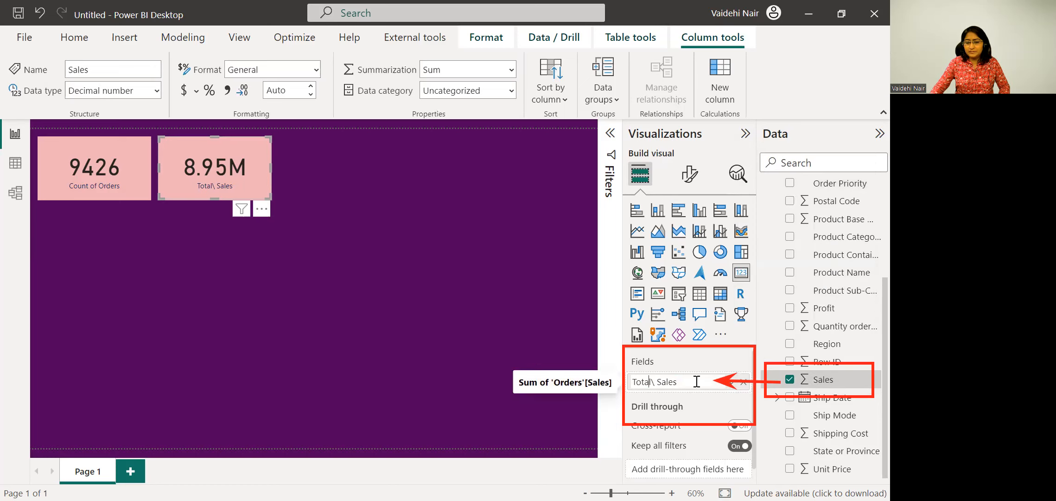
{"action": "key", "text": "Delete"}
{"action": "key", "text": "Return"}
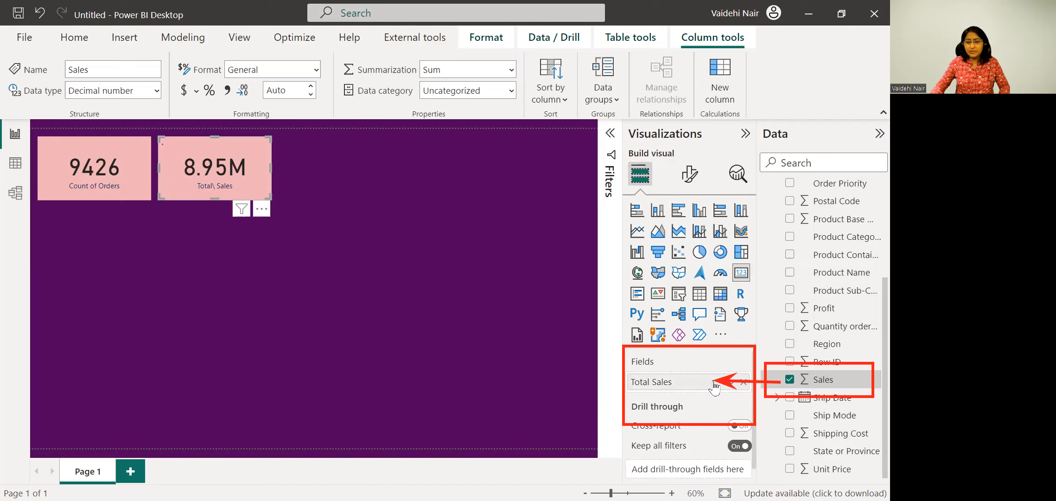
{"action": "left_click", "coordinate": [260, 183]}
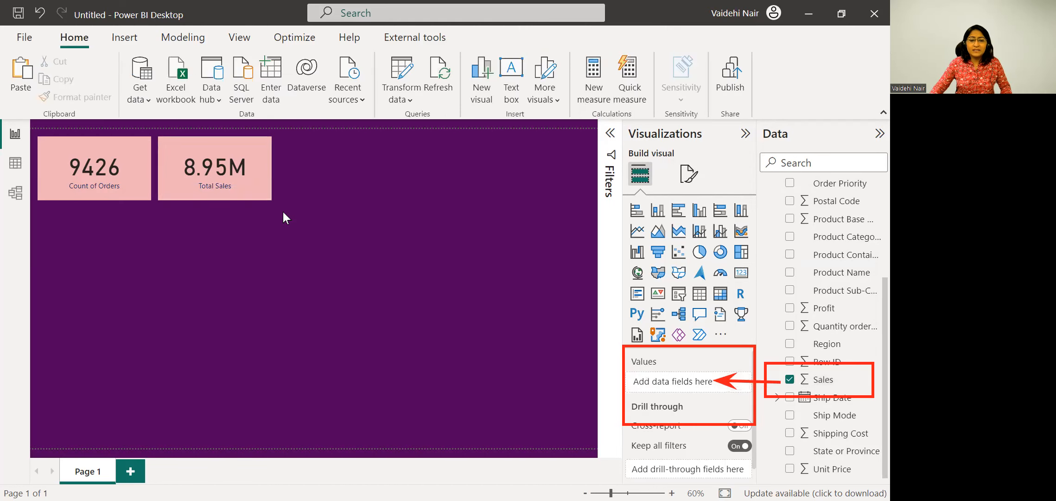
- Duplicate the Total Sales card to its right and replace the copy's field with Profit
{"action": "left_click_drag", "start_coordinate": [225, 165], "coordinate": [230, 170]}
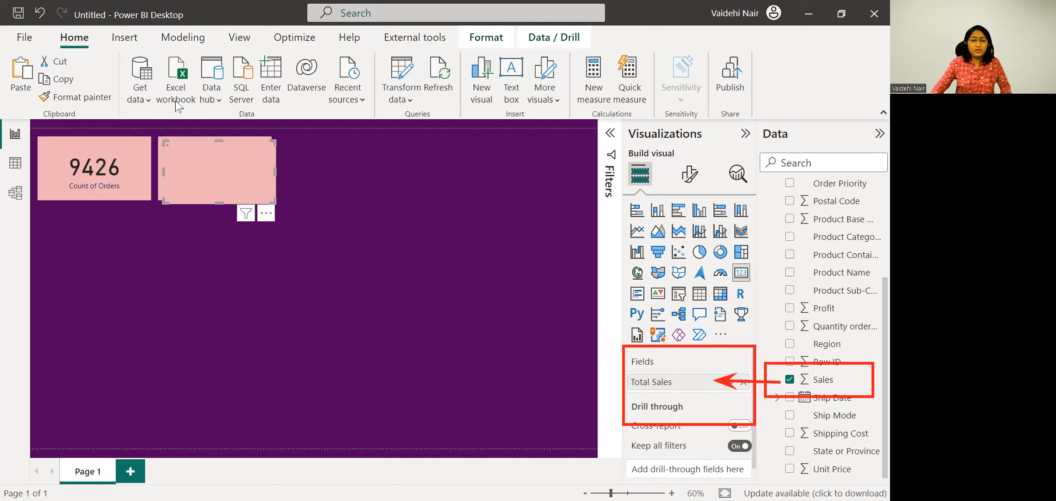
{"action": "key", "text": "ctrl+c"}
{"action": "key", "text": "ctrl+v"}
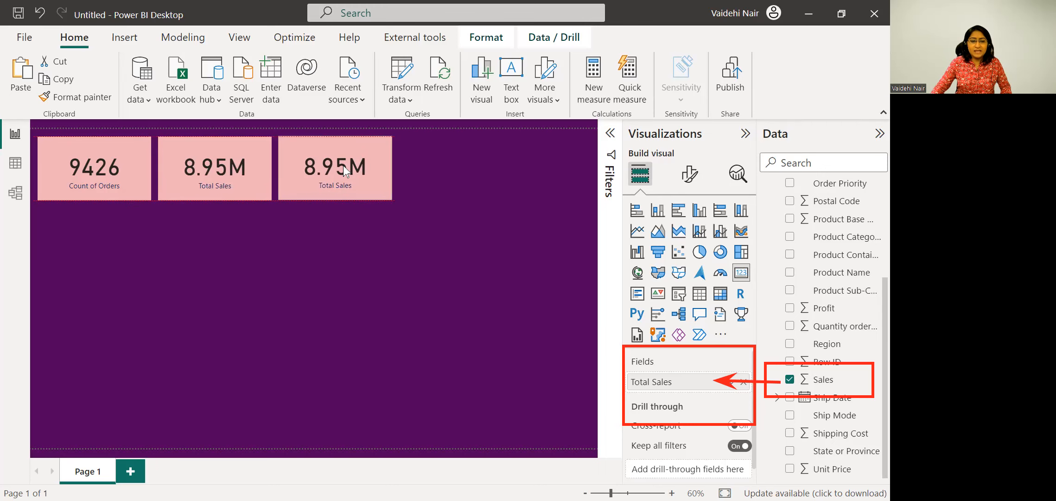
{"action": "left_click", "coordinate": [343, 171]}
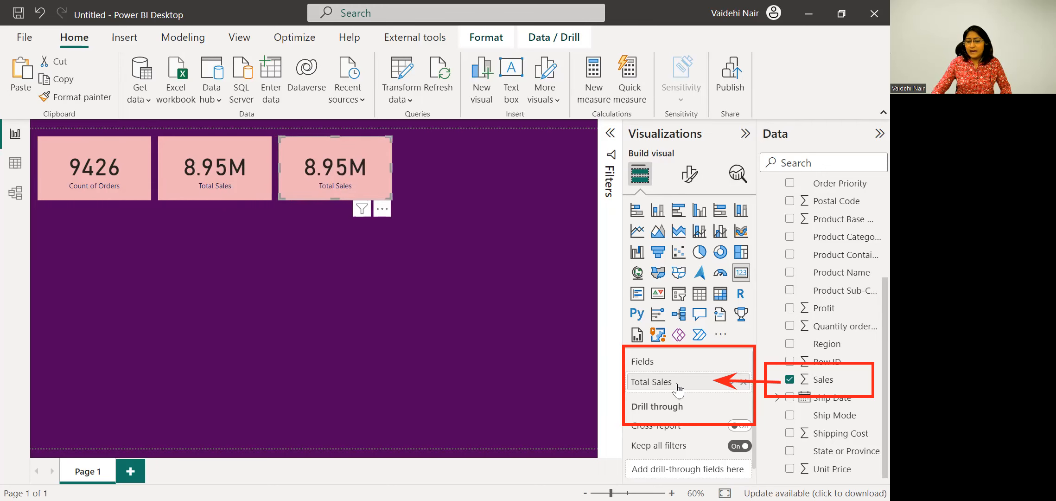
{"action": "left_click", "coordinate": [745, 382]}
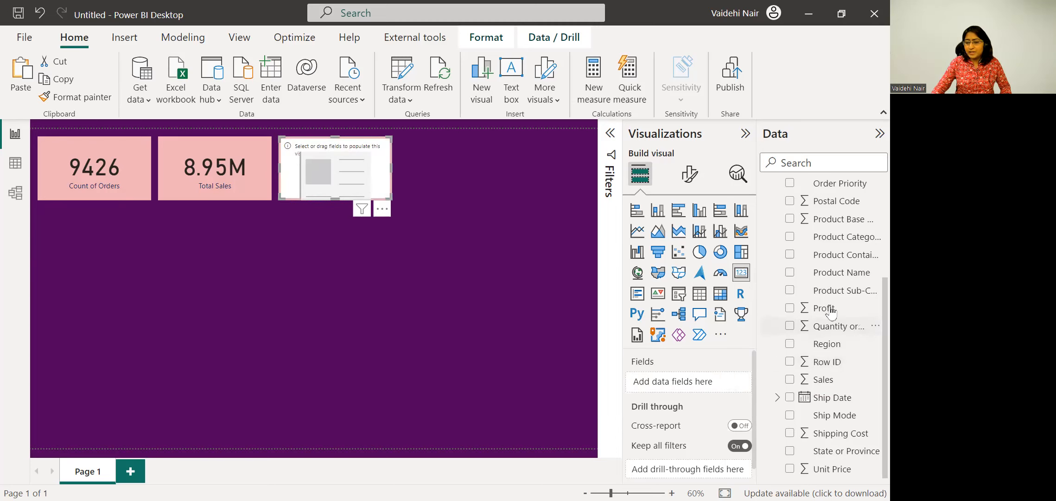
{"action": "left_click_drag", "start_coordinate": [759, 341], "coordinate": [691, 381]}
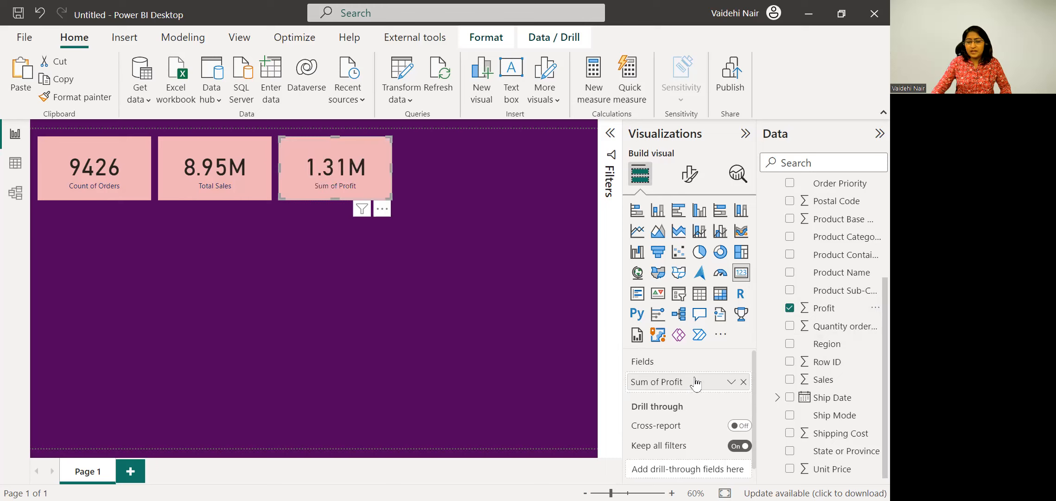
- Try to rename the third card's Sum of Profit field for this visual as Total Profit
{"action": "left_click", "coordinate": [733, 383]}
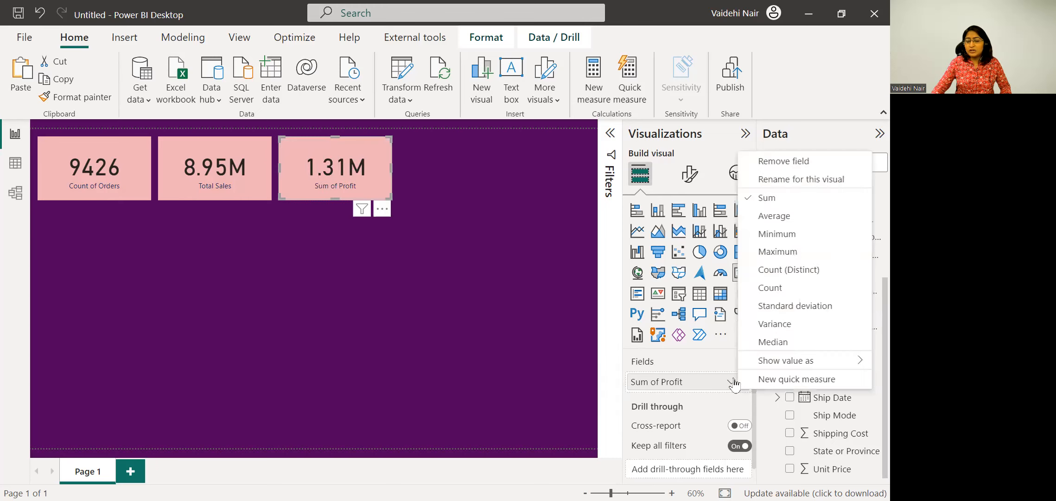
{"action": "left_click", "coordinate": [783, 186]}
{"action": "double_click", "coordinate": [653, 380]}
{"action": "left_click", "coordinate": [654, 378]}
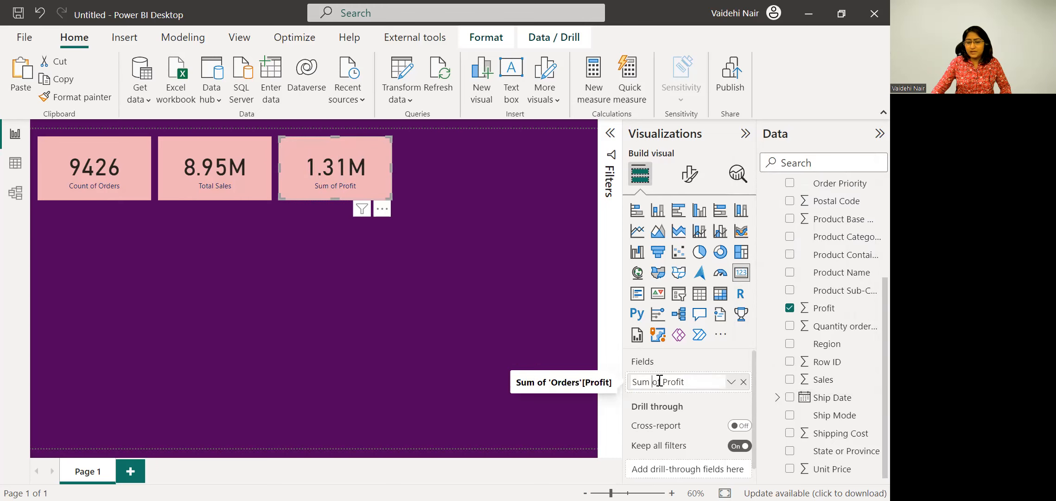
{"action": "left_click_drag", "start_coordinate": [661, 380], "coordinate": [596, 378]}
{"action": "type", "text": "To"}
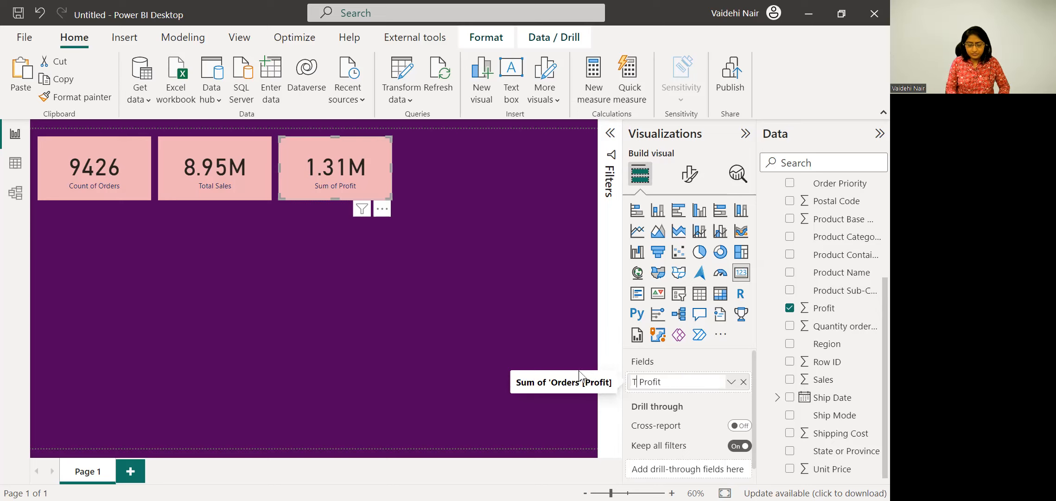
{"action": "type", "text": "tal"}
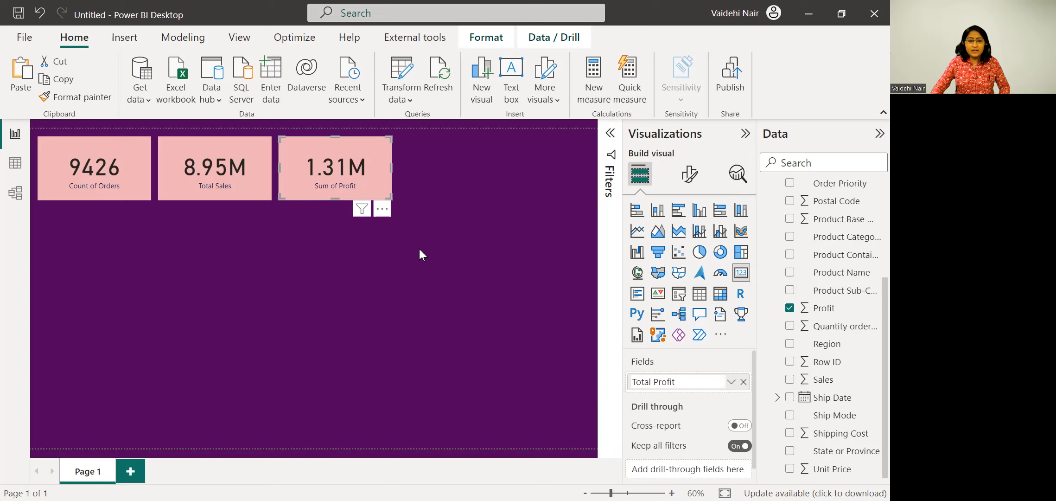
{"action": "left_click", "coordinate": [419, 248]}
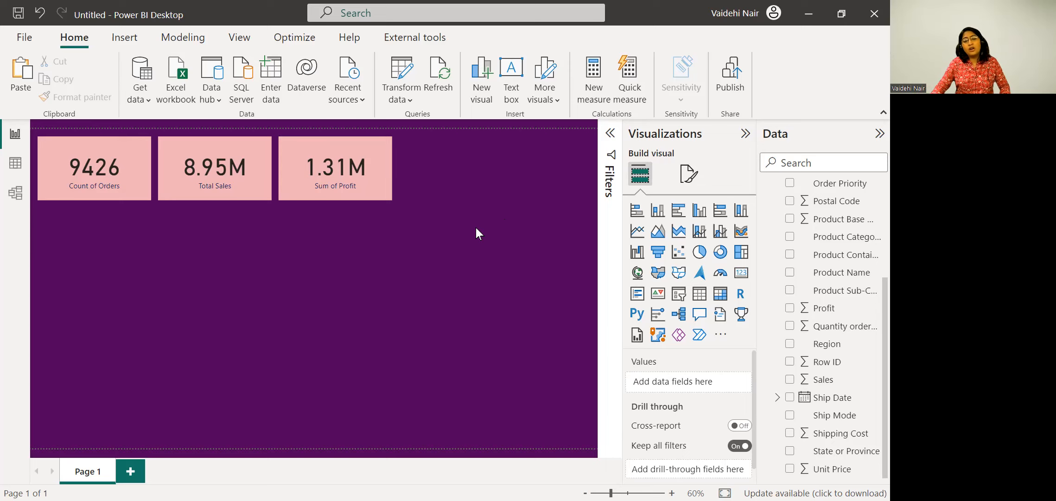
- Add a large Q&A visual beside the three cards and ask it for sales and profit by product category
{"action": "double_click", "coordinate": [427, 156]}
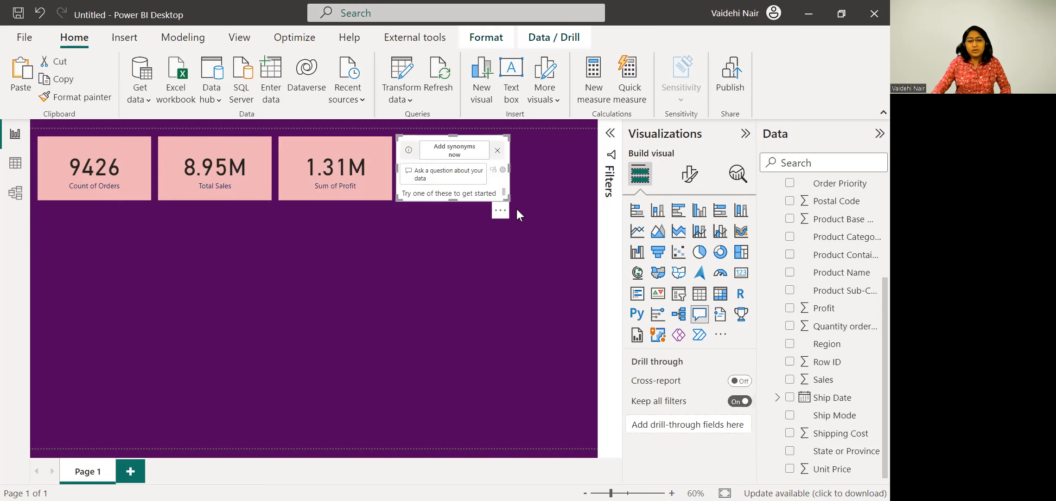
{"action": "left_click_drag", "start_coordinate": [509, 200], "coordinate": [596, 426]}
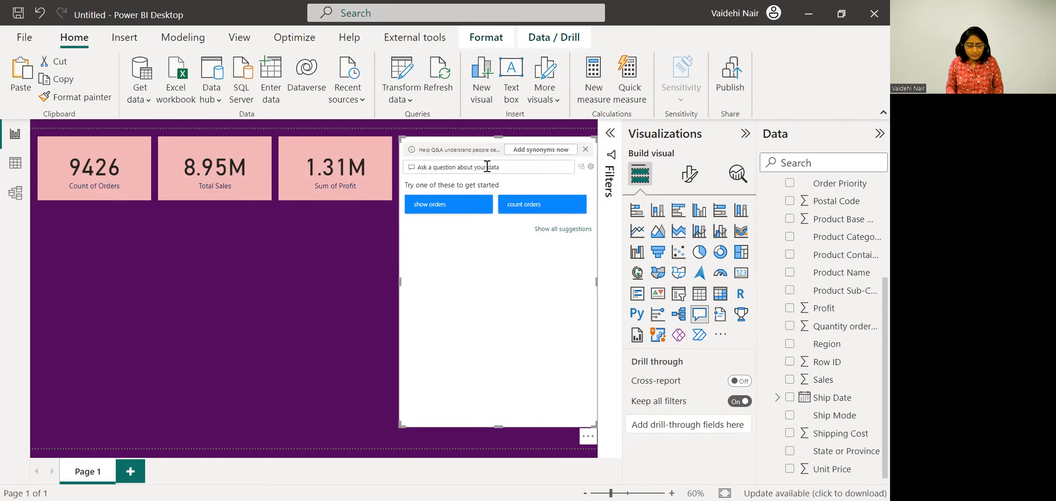
{"action": "left_click", "coordinate": [487, 167]}
{"action": "type", "text": "sales "}
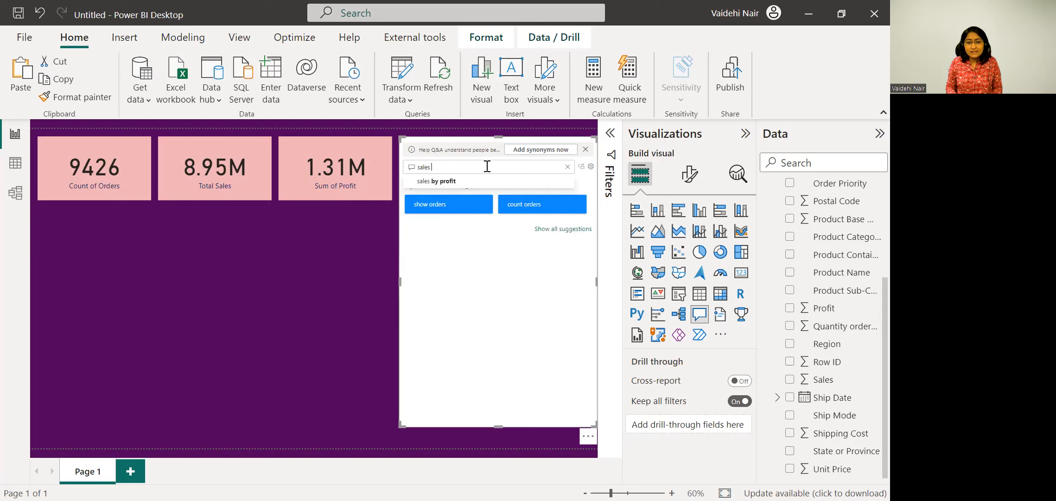
{"action": "type", "text": "and profit"}
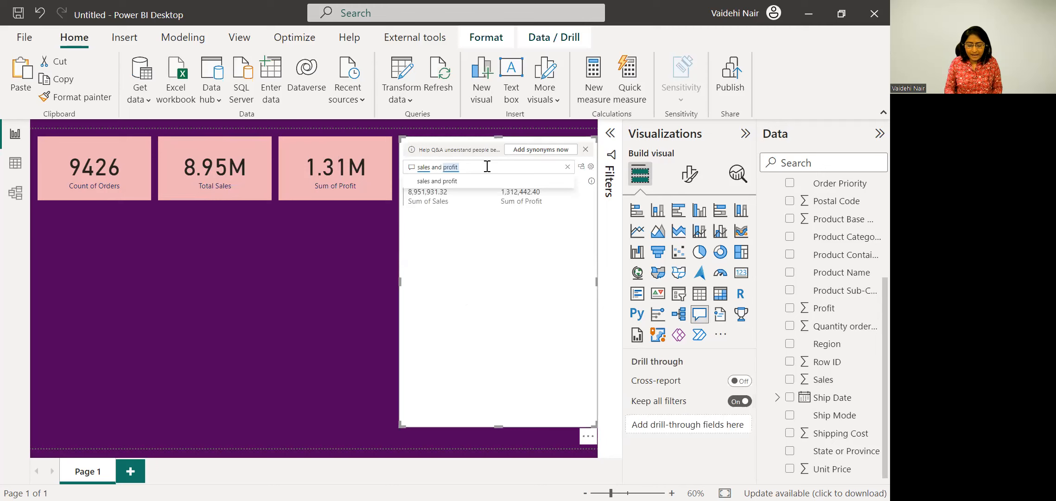
{"action": "type", "text": " by product category"}
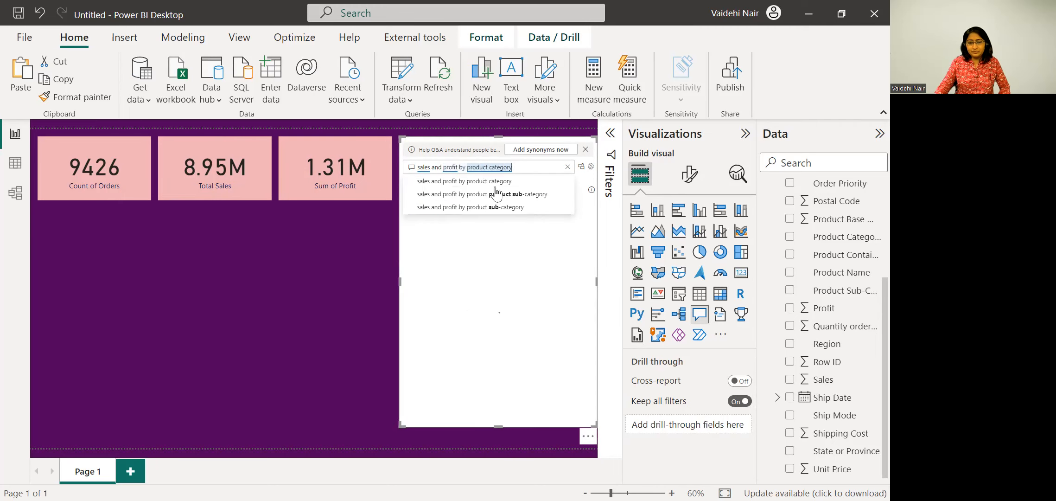
{"action": "left_click", "coordinate": [504, 183]}
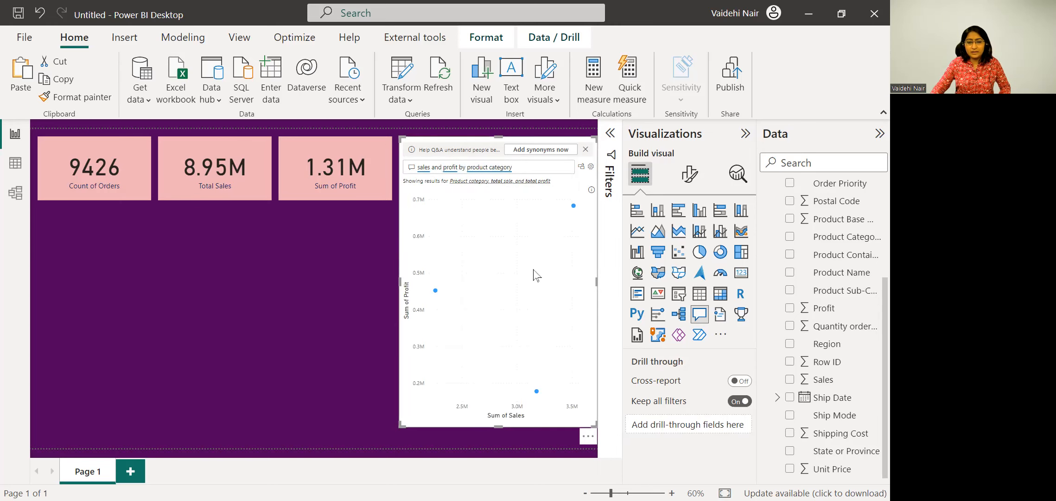
- Request a bar chart in the Q&A question, accept the clustered bar chart result and convert it into a standard visual
{"action": "double_click", "coordinate": [532, 168]}
{"action": "type", "text": "bar"}
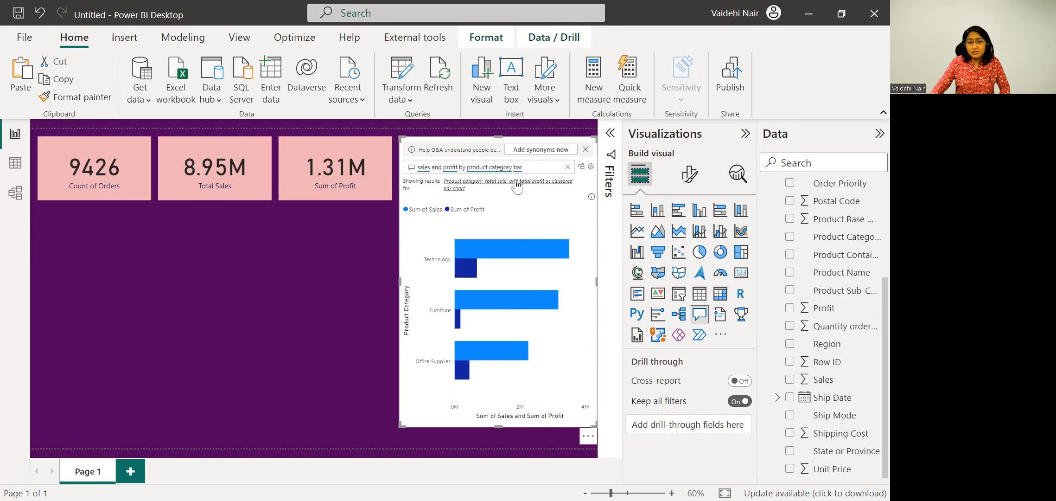
{"action": "left_click", "coordinate": [512, 184]}
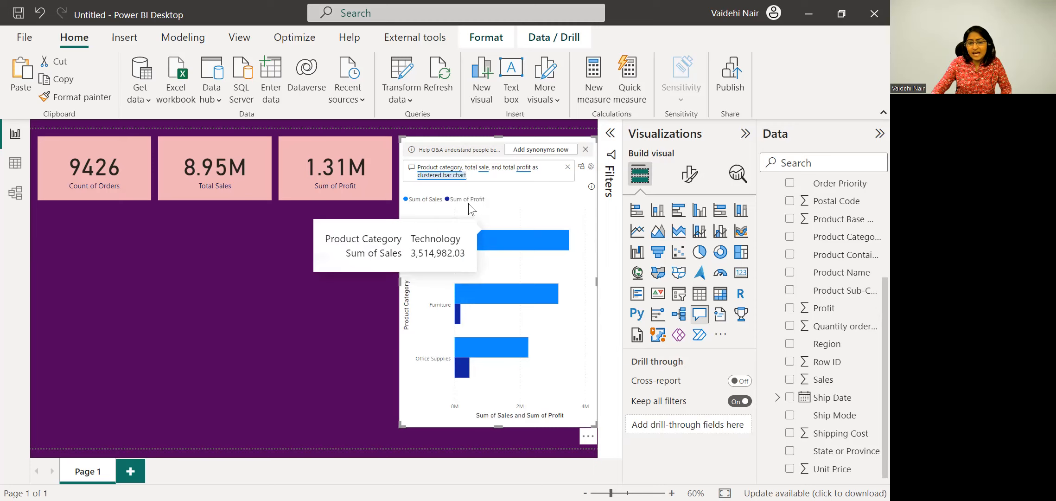
{"action": "mouse_move", "coordinate": [470, 261]}
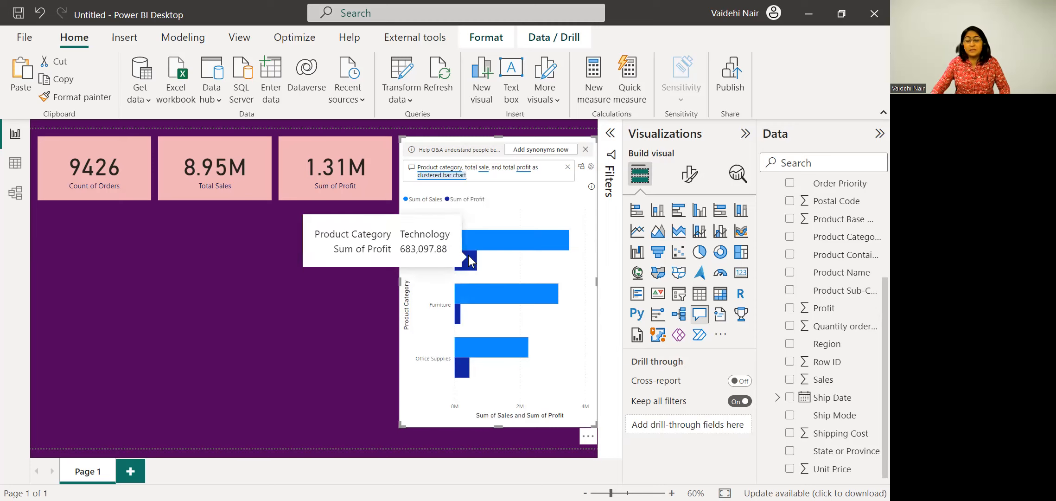
{"action": "left_click", "coordinate": [581, 167]}
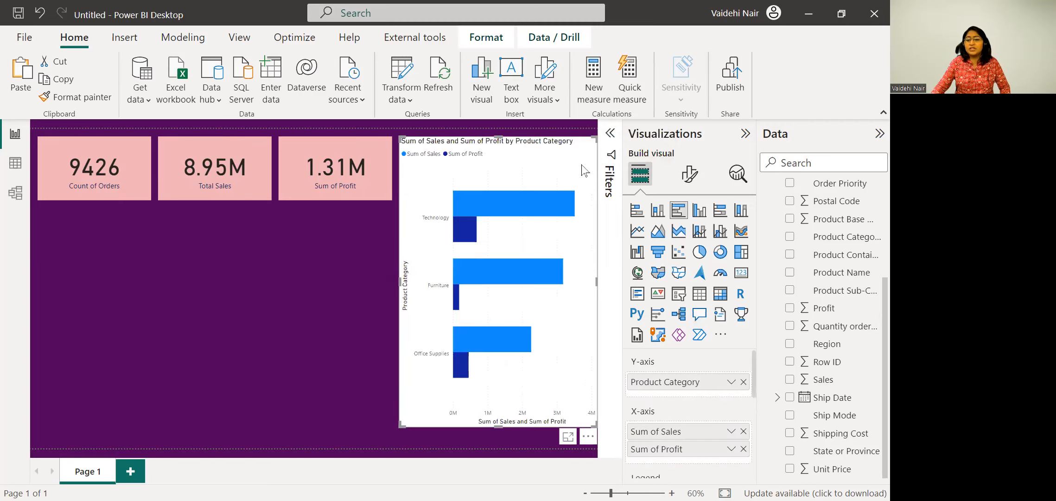
- Extend the clustered bar chart to near the page's lower edge and copy the Sum of Profit card's formatting onto it
{"action": "left_click_drag", "start_coordinate": [496, 426], "coordinate": [492, 441]}
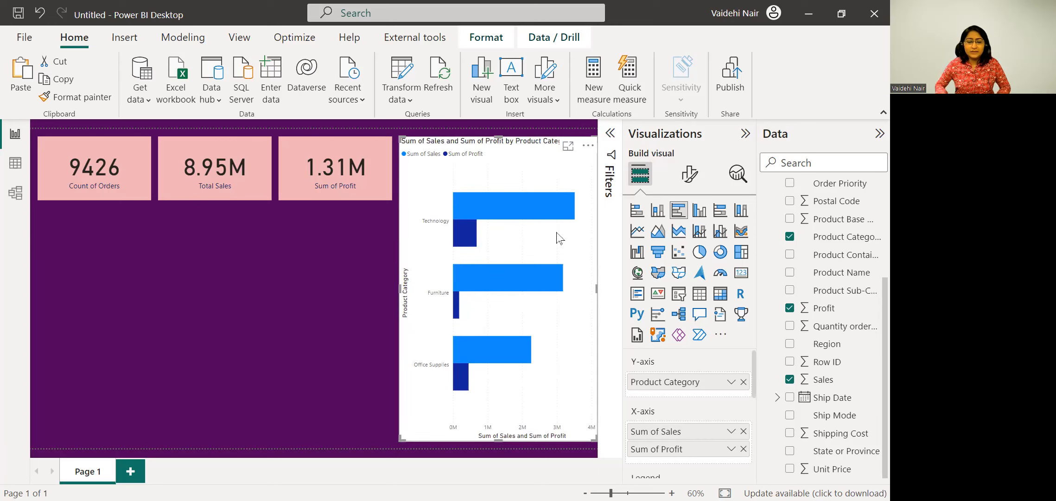
{"action": "left_click", "coordinate": [329, 149]}
{"action": "left_click", "coordinate": [53, 96]}
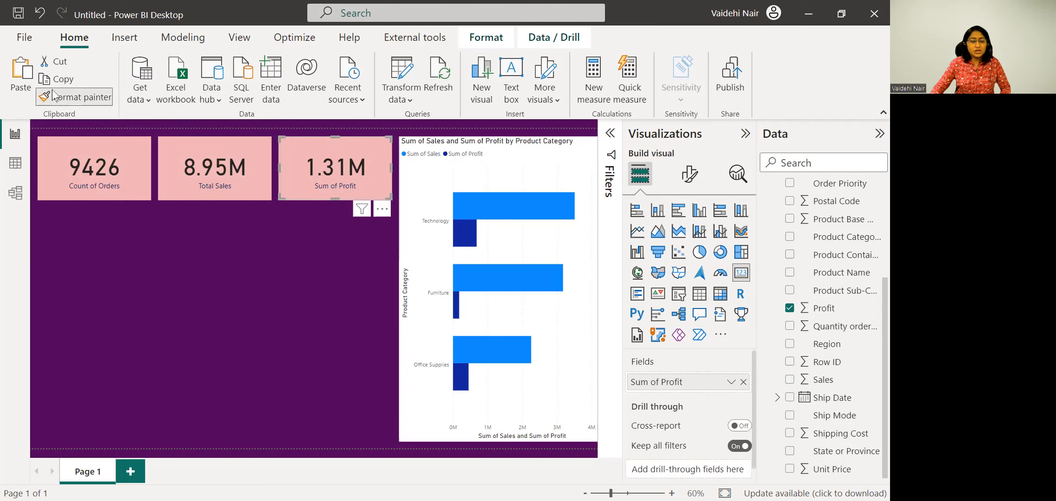
{"action": "left_click", "coordinate": [505, 170]}
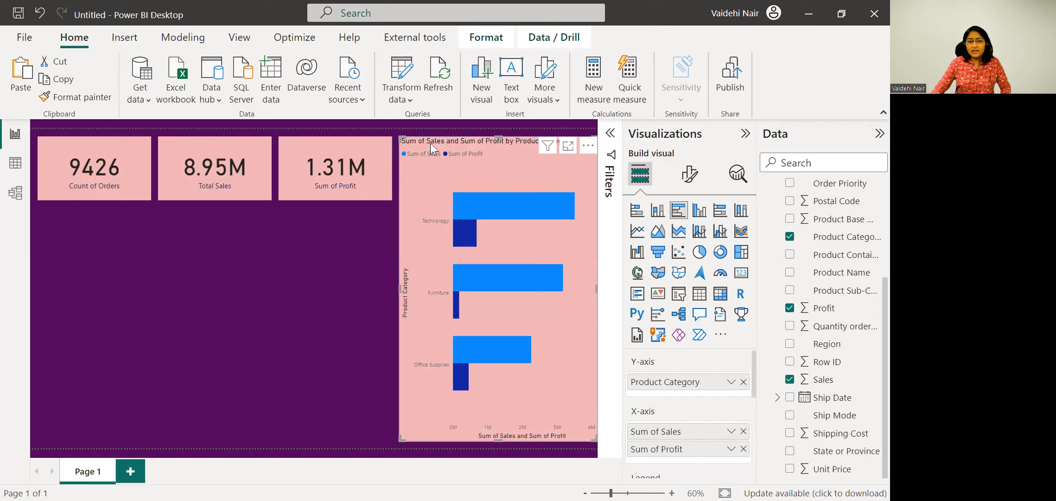
- Rename the bar chart's Sum of Sales field for this visual as Sales
{"action": "scroll", "coordinate": [675, 427], "scroll_direction": "down", "scroll_amount": 1}
{"action": "scroll", "coordinate": [675, 427], "scroll_direction": "down", "scroll_amount": 3}
{"action": "left_click", "coordinate": [731, 373]}
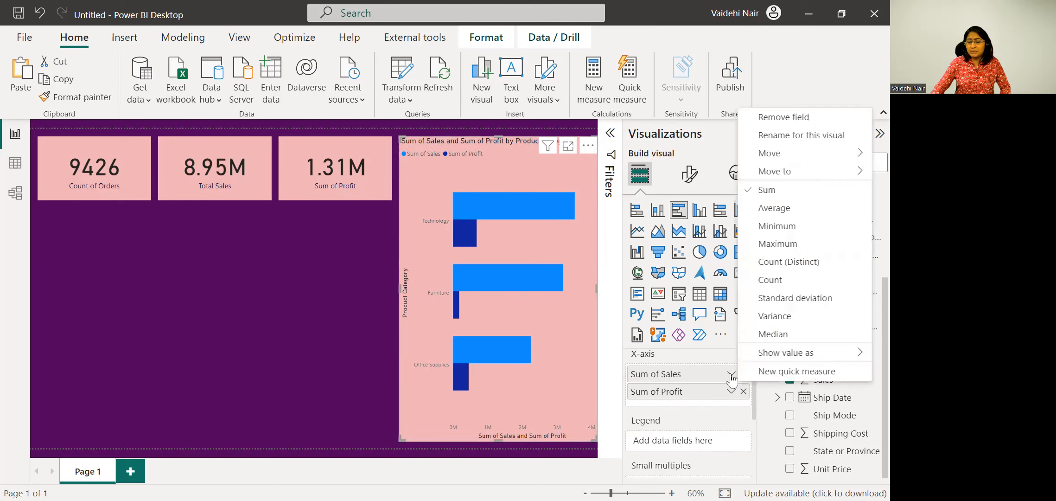
{"action": "left_click", "coordinate": [809, 135]}
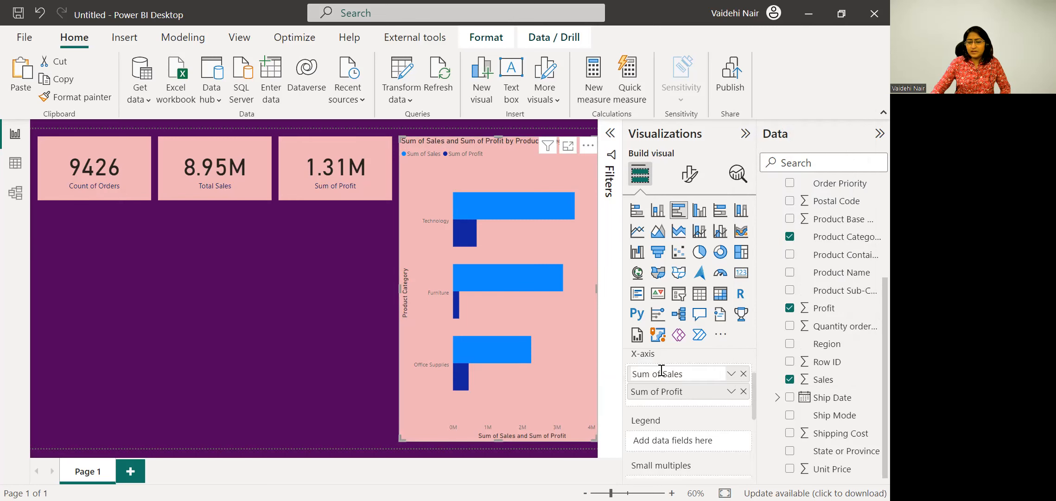
{"action": "left_click_drag", "start_coordinate": [659, 373], "coordinate": [582, 368]}
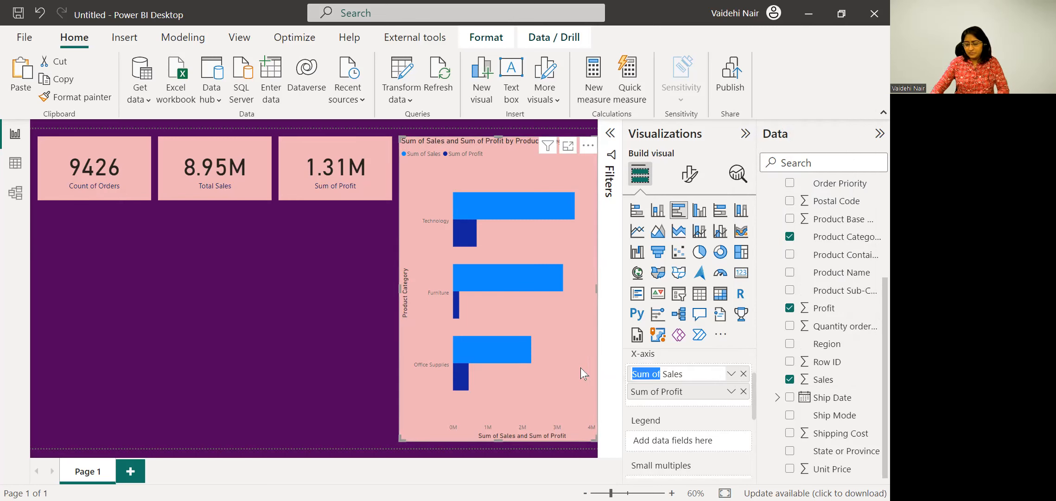
{"action": "key", "text": "BackSpace"}
{"action": "key", "text": "Return"}
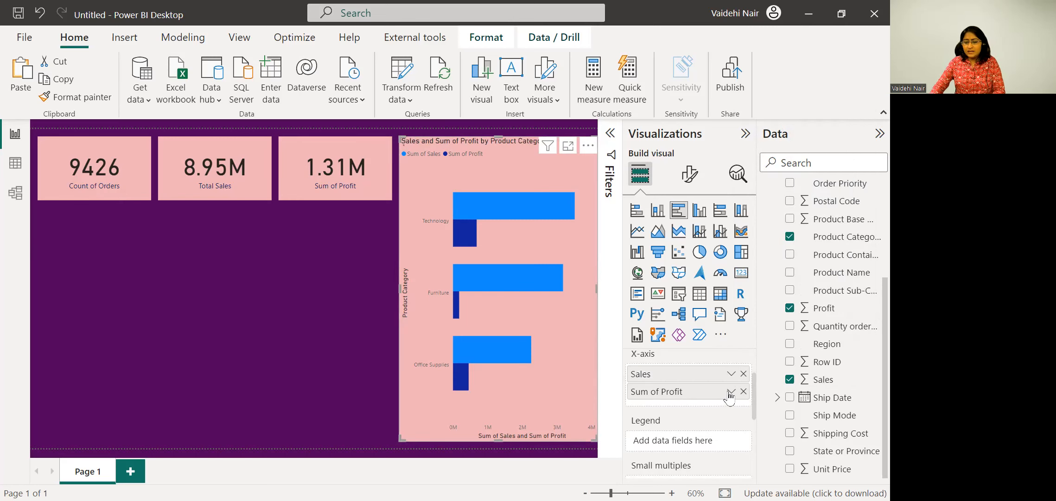
- Rename the bar chart's Sum of Profit field for this visual as Profit
{"action": "left_click", "coordinate": [731, 391]}
{"action": "left_click", "coordinate": [791, 154]}
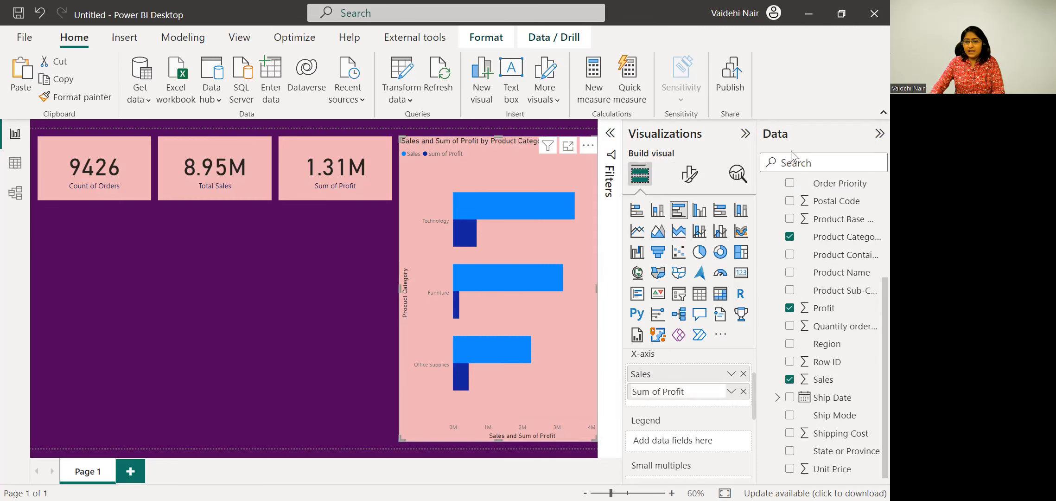
{"action": "left_click", "coordinate": [663, 392]}
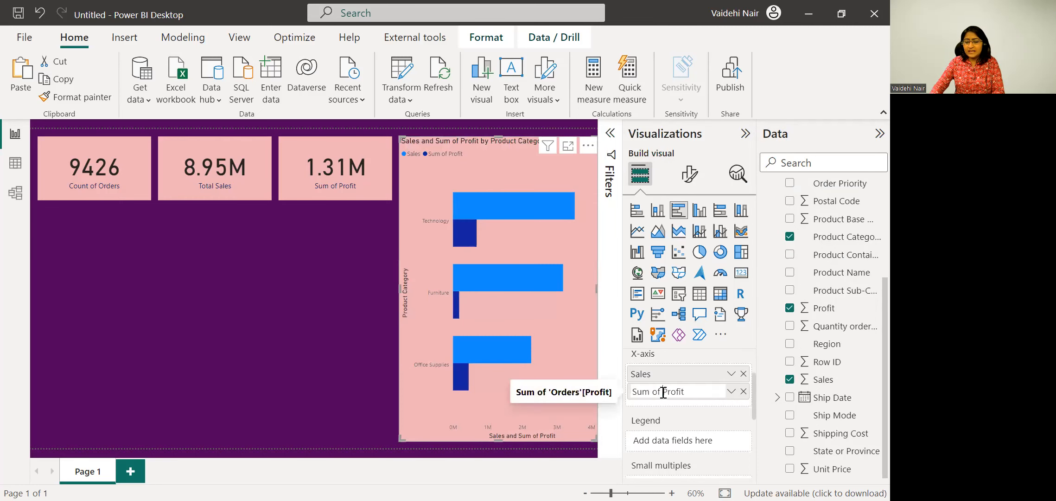
{"action": "left_click_drag", "start_coordinate": [663, 392], "coordinate": [585, 391]}
{"action": "key", "text": "BackSpace"}
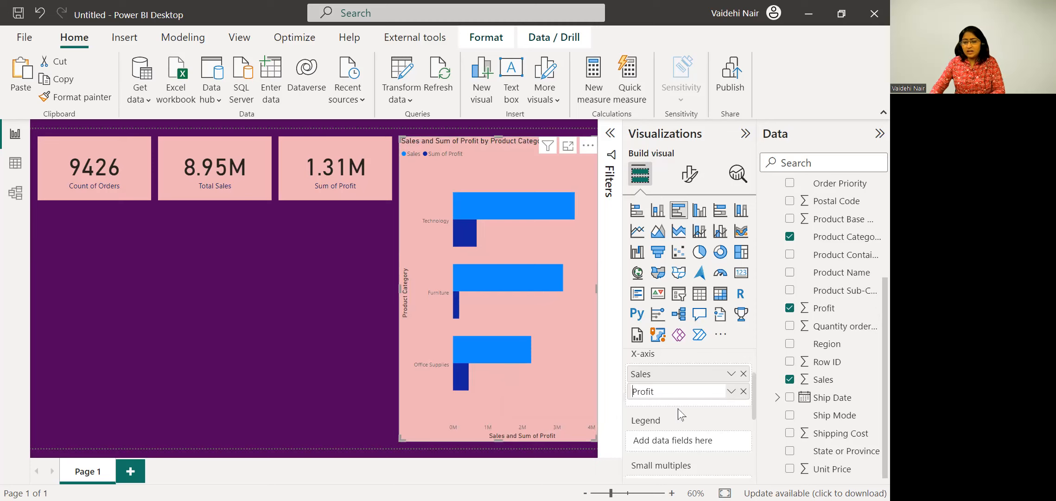
{"action": "key", "text": "Return"}
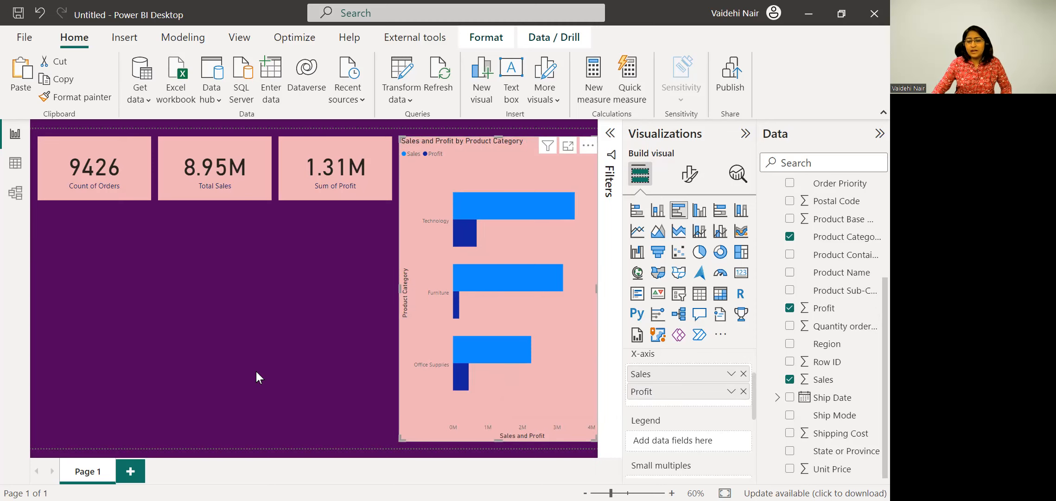
{"action": "left_click", "coordinate": [251, 339]}
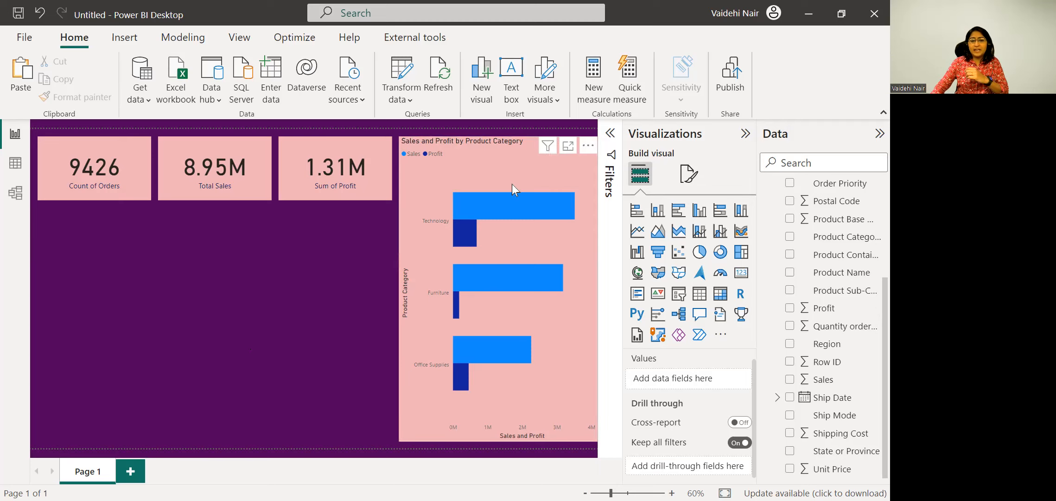
- Add Product Sub-Category below Product Category on the bar chart's Y-axis and turn on drill-down mode
{"action": "left_click", "coordinate": [511, 171]}
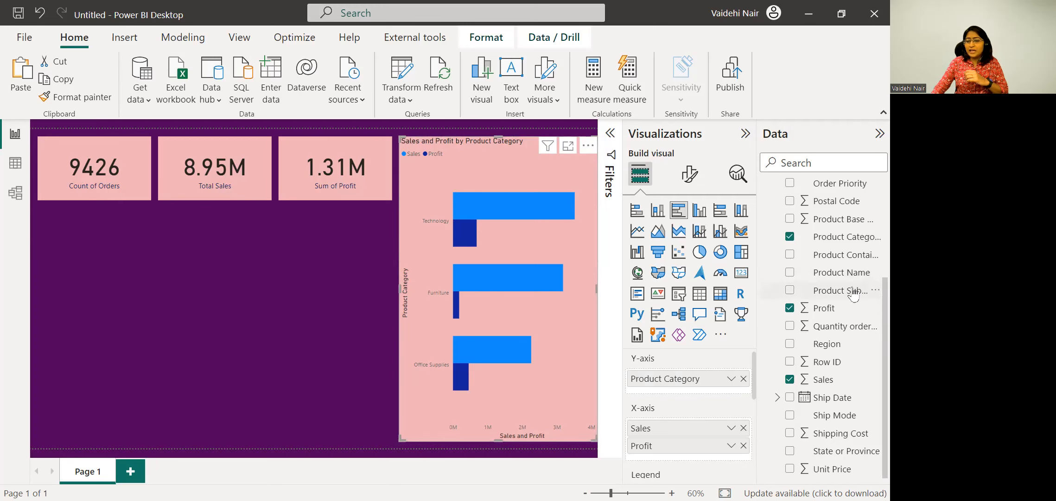
{"action": "left_click_drag", "start_coordinate": [841, 290], "coordinate": [718, 385]}
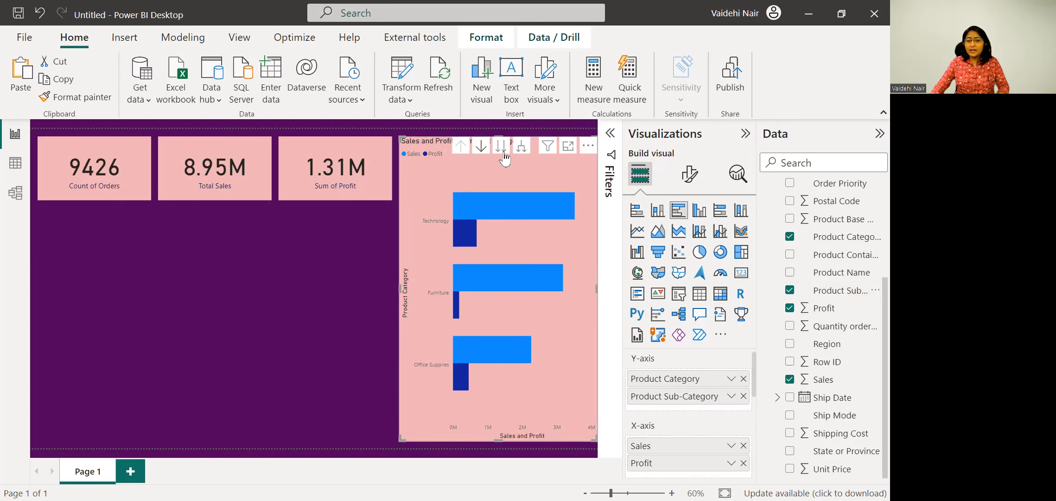
{"action": "left_click", "coordinate": [482, 149]}
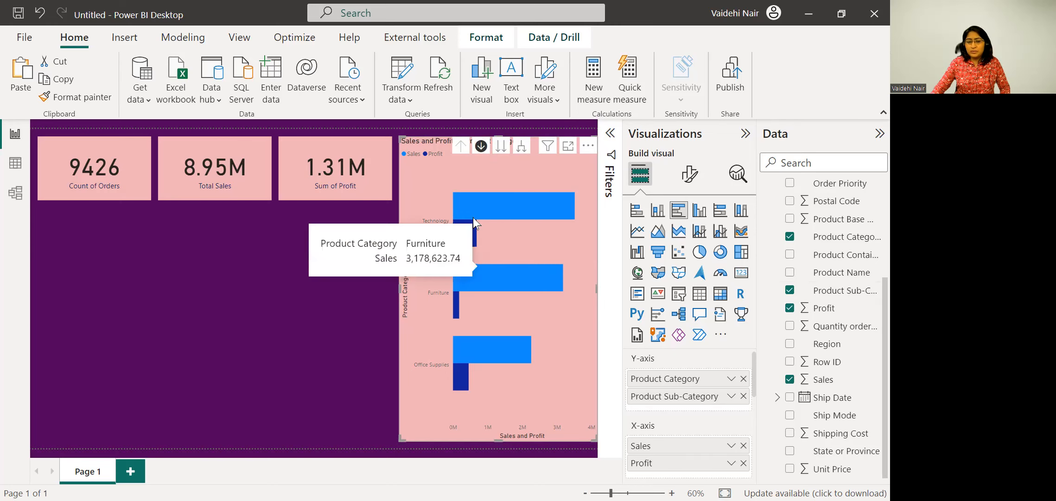
- Drill into the Technology bar to view its sub-categories, return to the category level and deselect the chart
{"action": "left_click", "coordinate": [466, 206]}
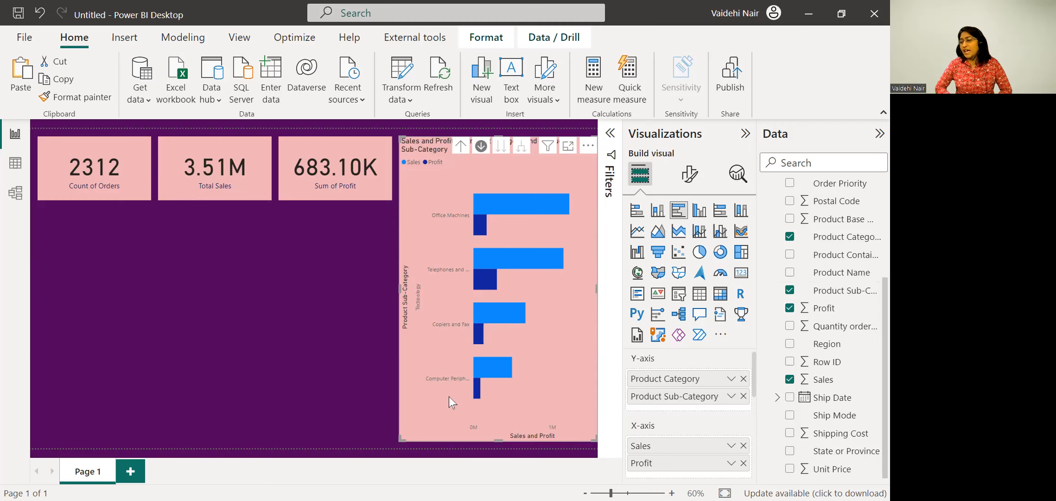
{"action": "left_click", "coordinate": [462, 146]}
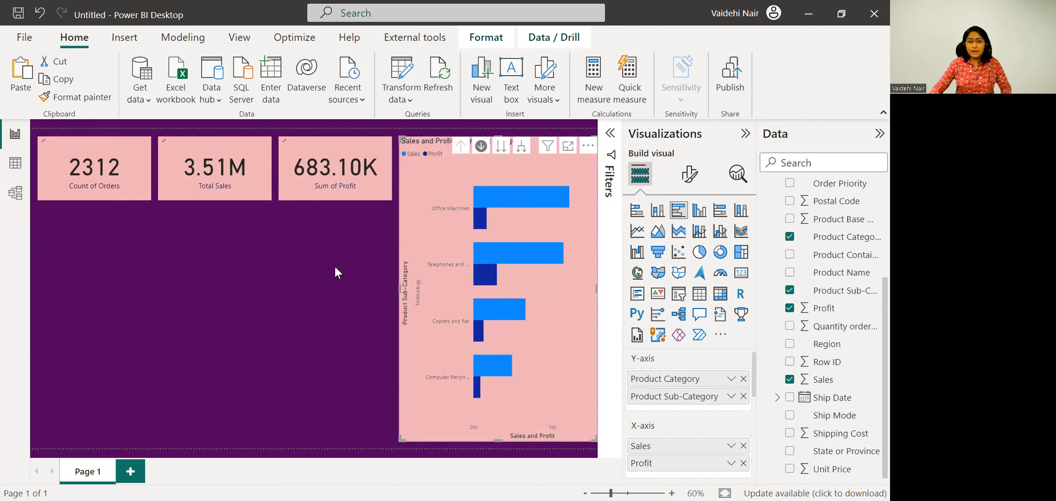
{"action": "left_click", "coordinate": [247, 255]}
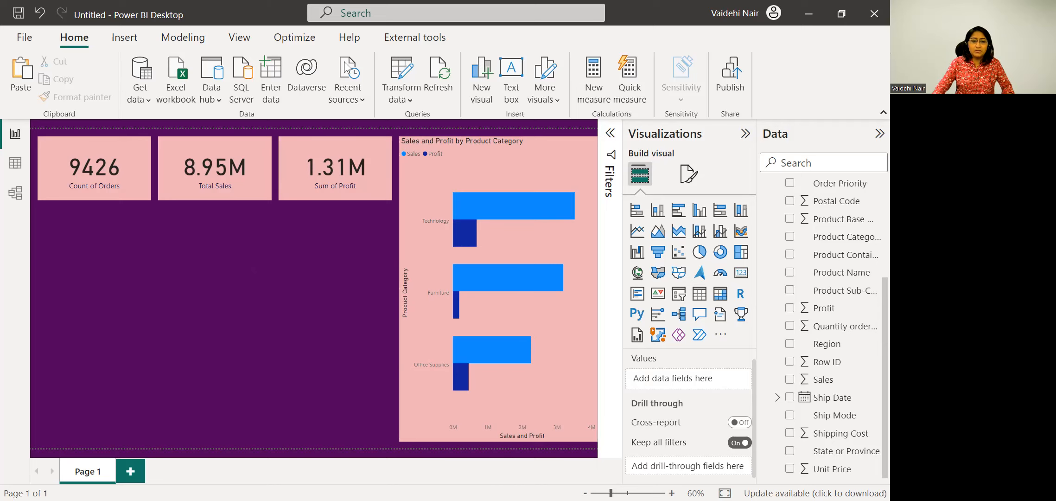
{"action": "mouse_move", "coordinate": [621, 194]}
{"action": "left_mouse_down"}
{"action": "mouse_move", "coordinate": [658, 303]}
{"action": "mouse_move", "coordinate": [757, 360]}
{"action": "left_mouse_up"}
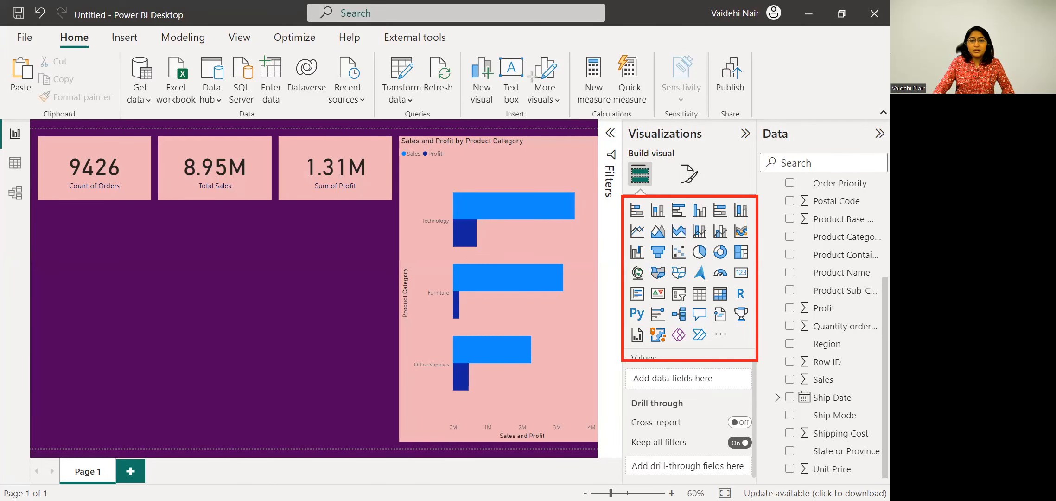
{"action": "mouse_move", "coordinate": [630, 234]}
{"action": "left_mouse_down"}
{"action": "mouse_move", "coordinate": [601, 247]}
{"action": "mouse_move", "coordinate": [255, 270]}
{"action": "left_mouse_up"}
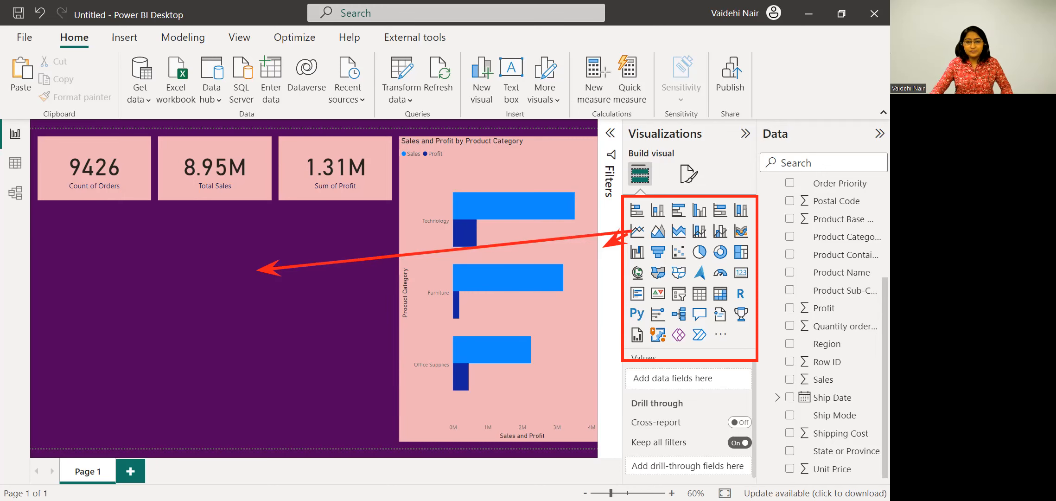
{"action": "key", "text": "e"}
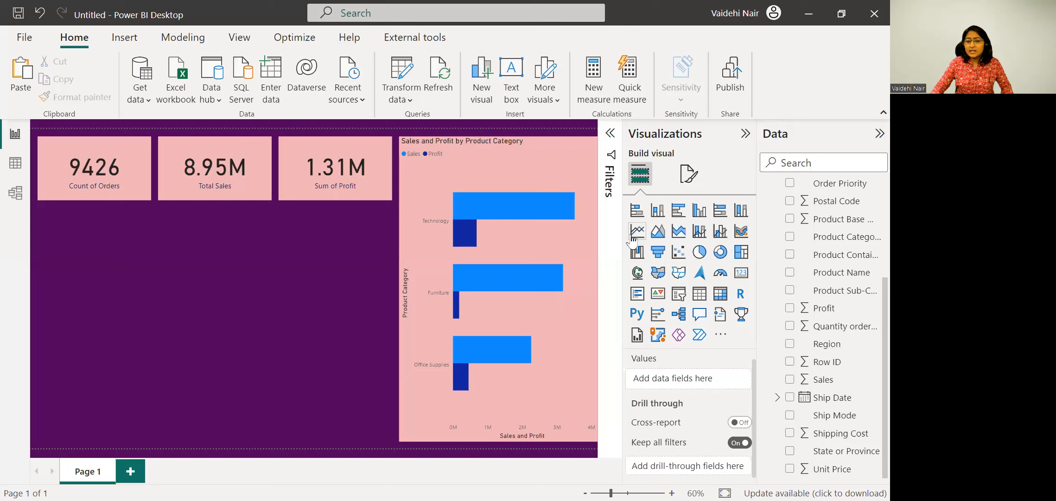
- Insert an empty line chart just below the cards, spanning the width of all three, and shorten it to about half height
{"action": "left_click", "coordinate": [636, 230]}
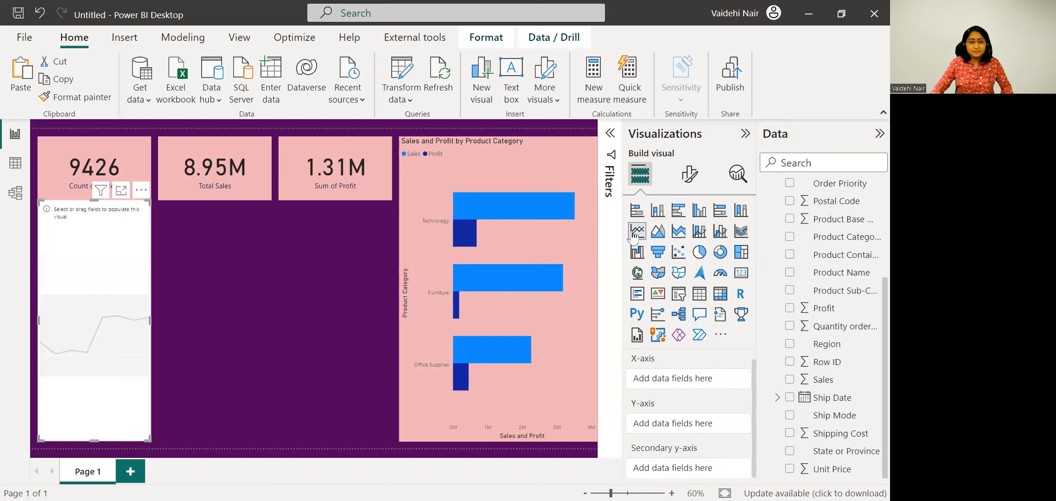
{"action": "left_click_drag", "start_coordinate": [130, 285], "coordinate": [130, 292]}
{"action": "left_click_drag", "start_coordinate": [145, 327], "coordinate": [390, 327]}
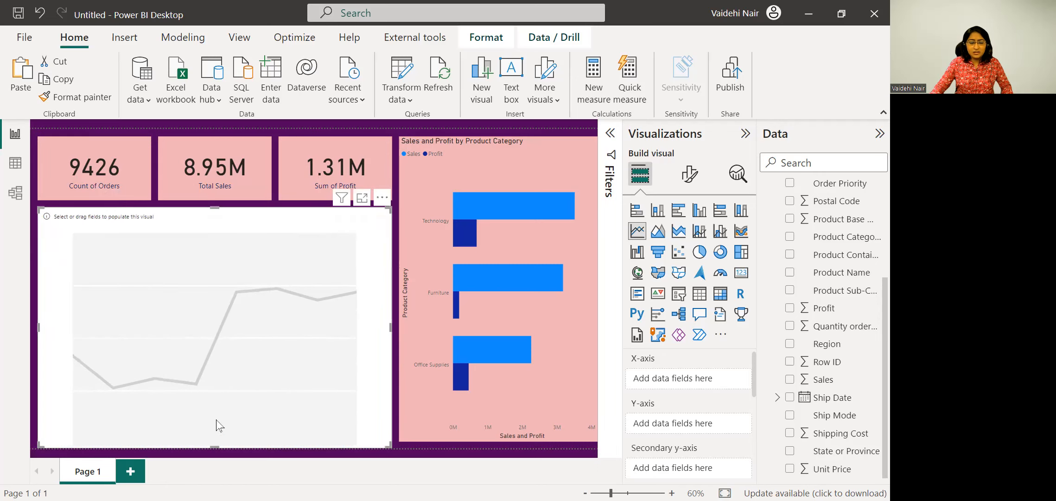
{"action": "left_click_drag", "start_coordinate": [213, 443], "coordinate": [241, 315]}
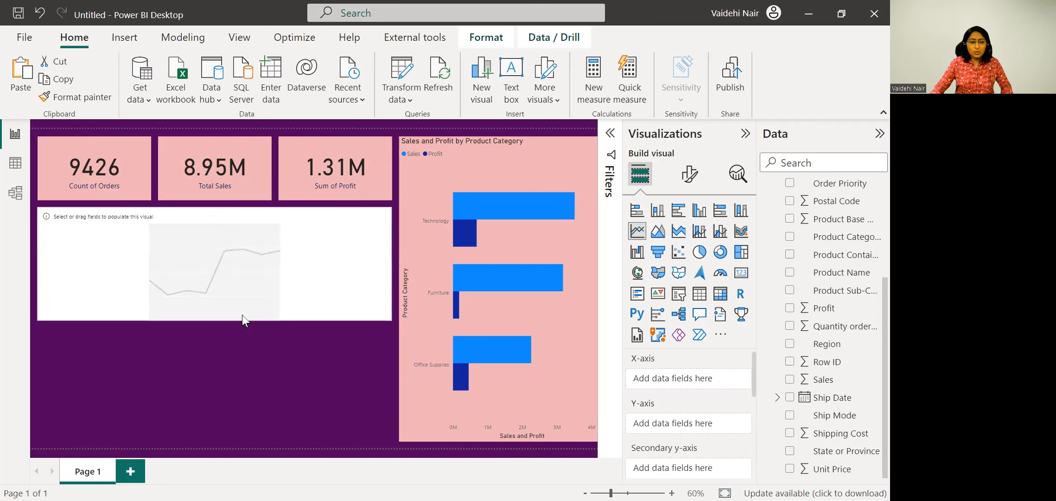
- Plot Sales by Order Date on the empty line chart and expand the date hierarchy down to the month level
{"action": "scroll", "coordinate": [867, 306], "scroll_direction": "up", "scroll_amount": 1}
{"action": "scroll", "coordinate": [815, 300], "scroll_direction": "up", "scroll_amount": 3}
{"action": "scroll", "coordinate": [809, 299], "scroll_direction": "down", "scroll_amount": 3}
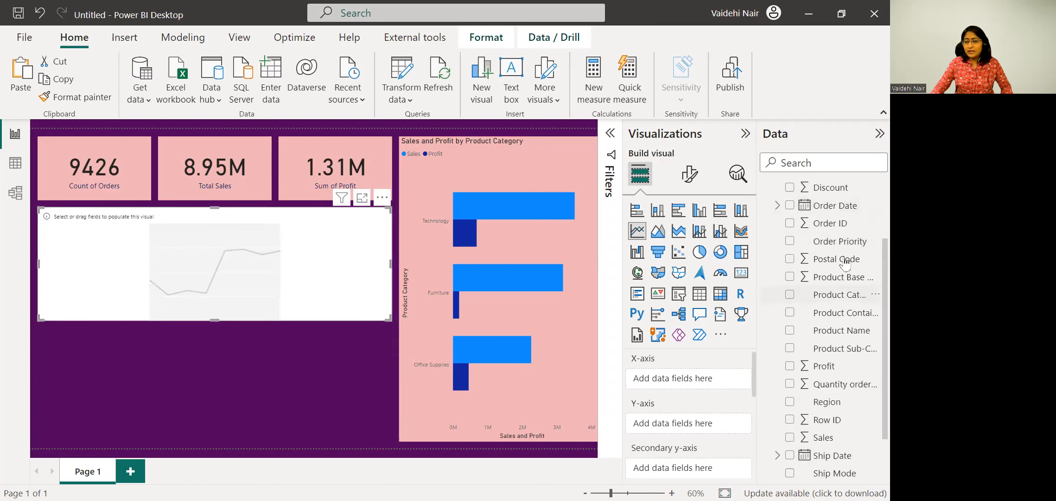
{"action": "left_click", "coordinate": [790, 205]}
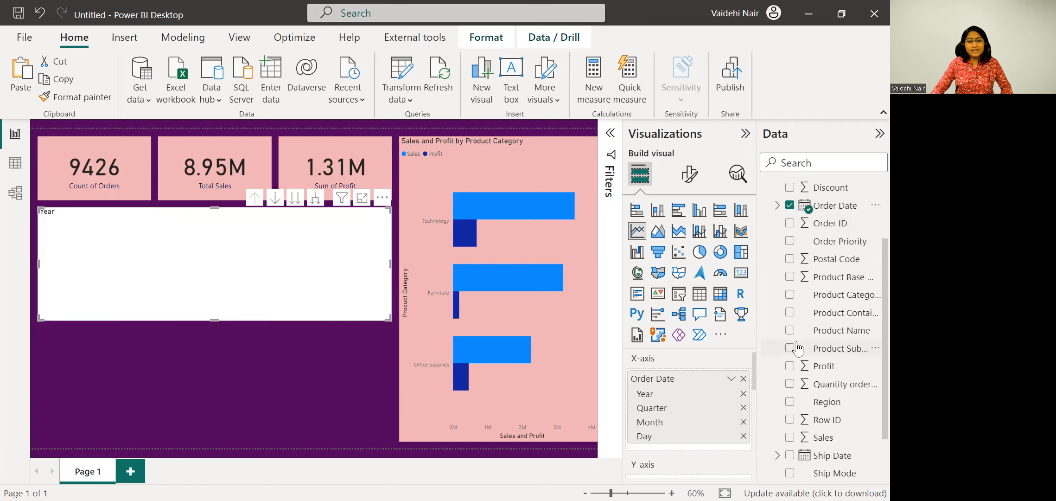
{"action": "scroll", "coordinate": [819, 288], "scroll_direction": "down", "scroll_amount": 2}
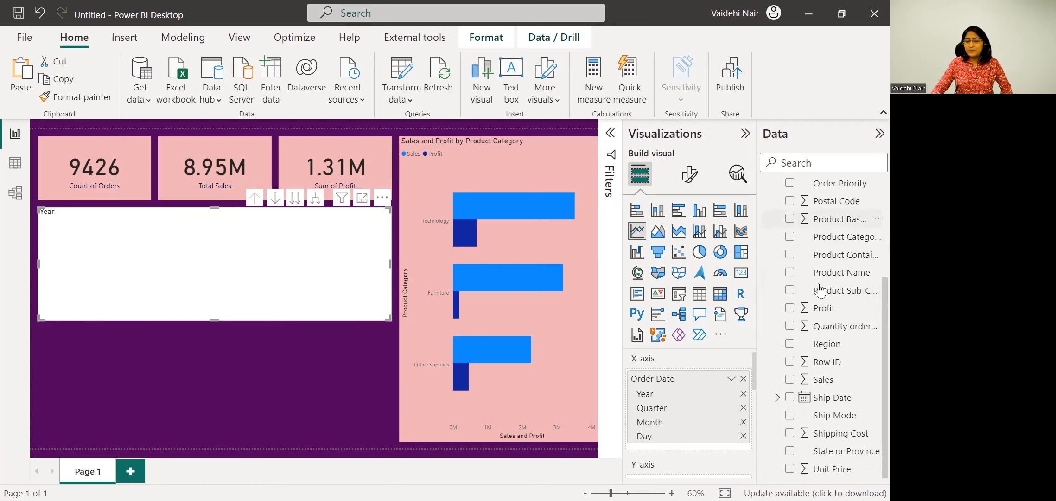
{"action": "left_click", "coordinate": [789, 380]}
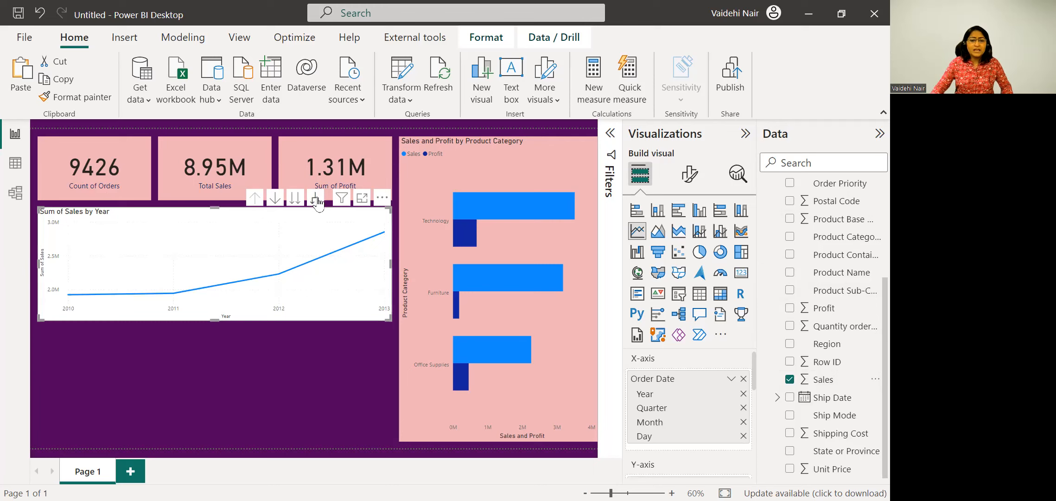
{"action": "left_click", "coordinate": [315, 199]}
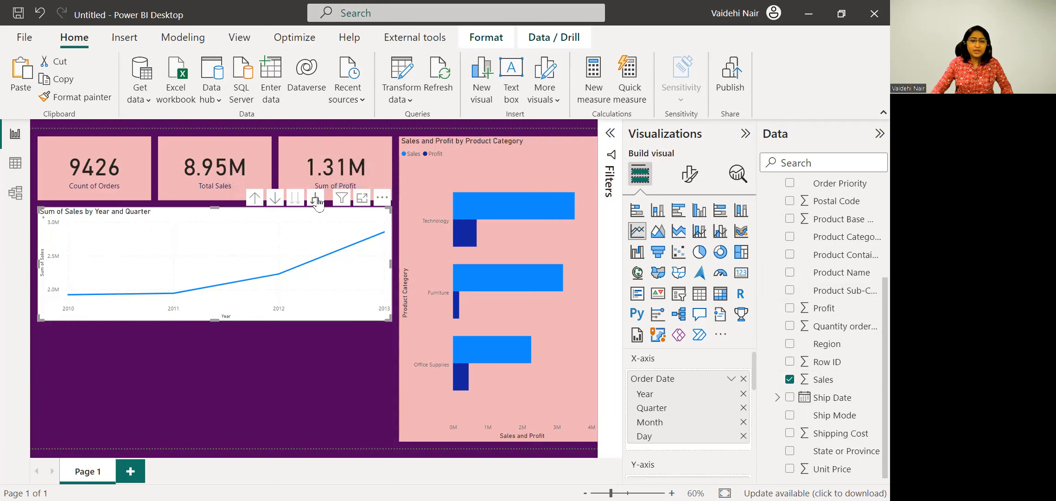
{"action": "left_click", "coordinate": [315, 198]}
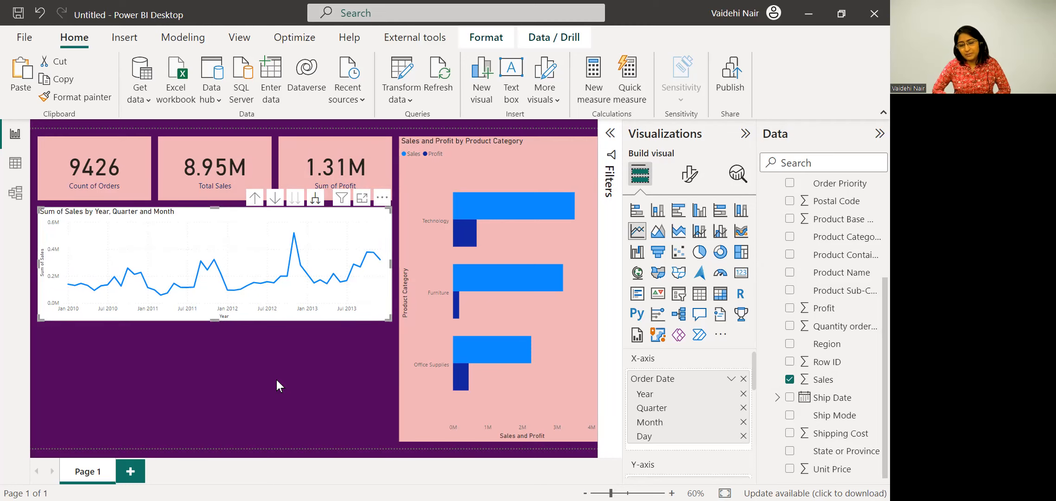
- Copy the bar chart's formatting onto the sales line chart with Format painter and deselect the chart
{"action": "left_click", "coordinate": [485, 161]}
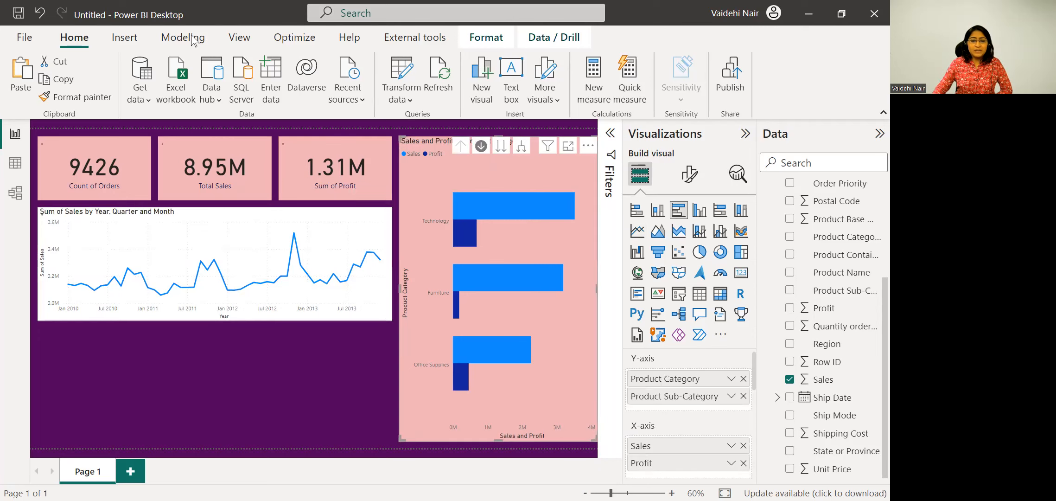
{"action": "left_click", "coordinate": [105, 97]}
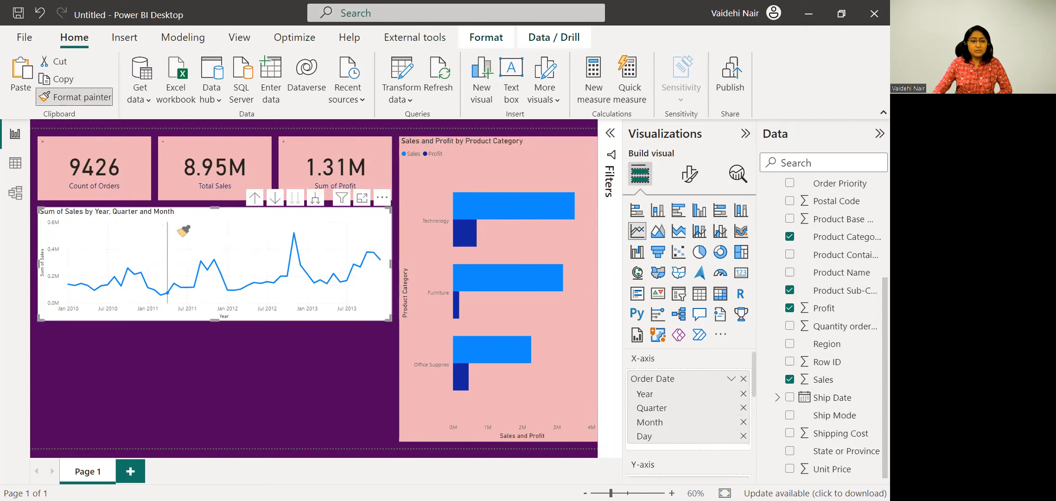
{"action": "left_click", "coordinate": [248, 222]}
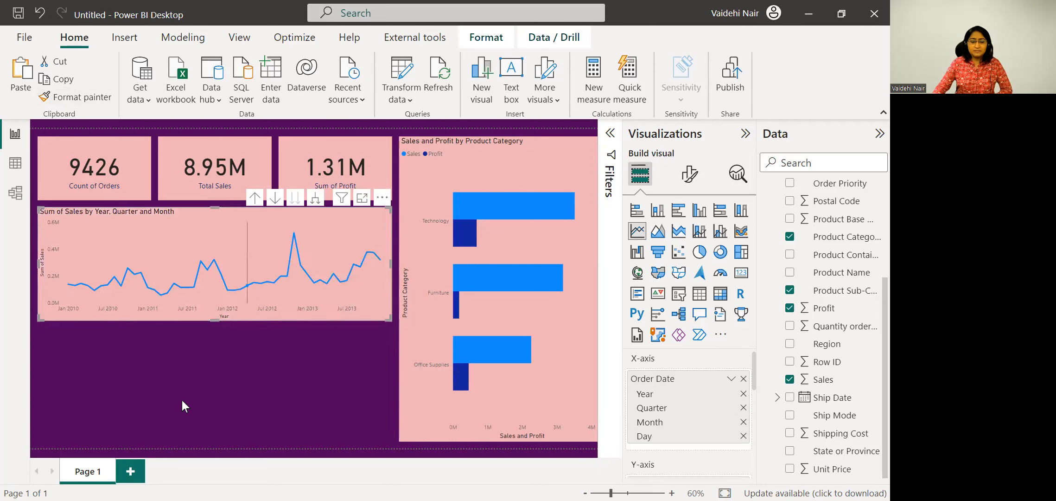
{"action": "left_click", "coordinate": [185, 374]}
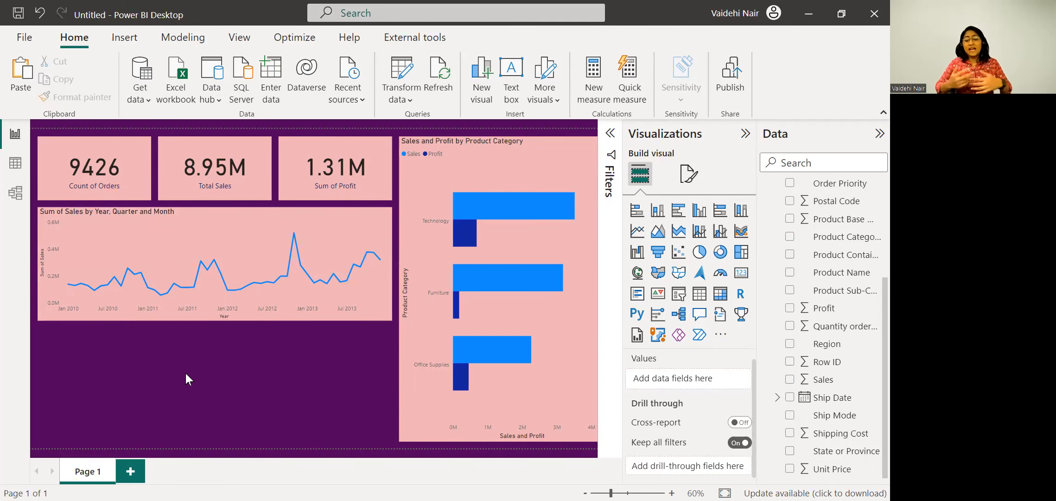
- Duplicate the sales line chart directly below the original and replace Sales with Profit on the copy's Y-axis
{"action": "left_click", "coordinate": [218, 211]}
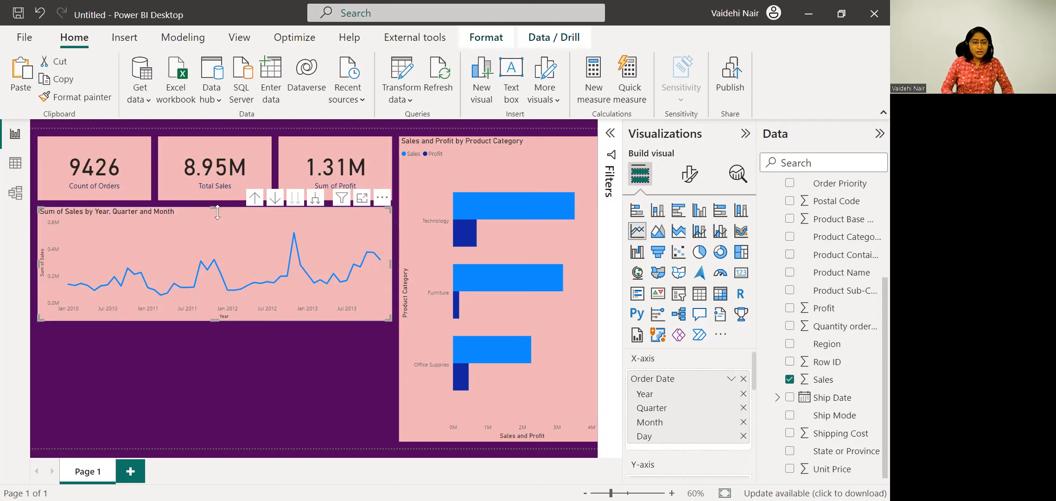
{"action": "left_click_drag", "start_coordinate": [217, 212], "coordinate": [219, 374]}
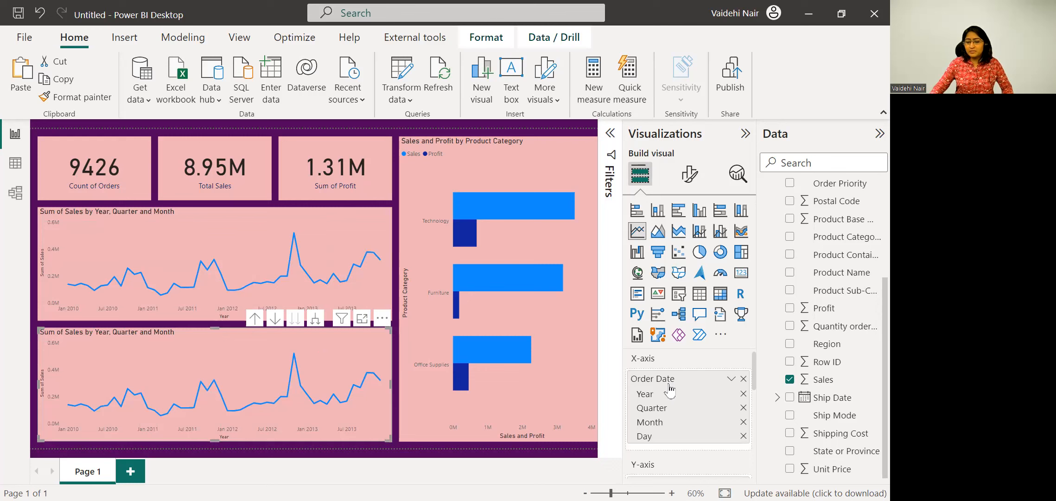
{"action": "scroll", "coordinate": [670, 390], "scroll_direction": "down", "scroll_amount": 3}
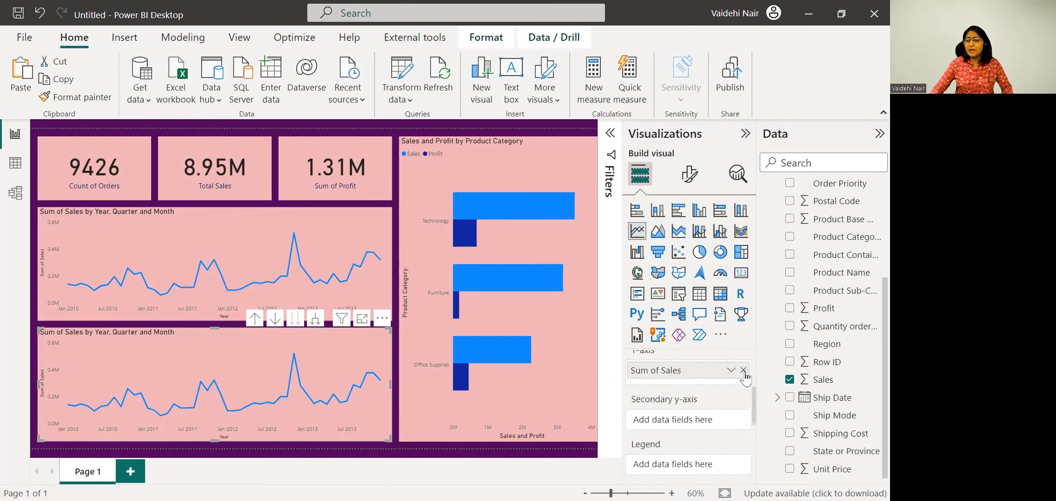
{"action": "left_click", "coordinate": [743, 369]}
{"action": "left_click_drag", "start_coordinate": [833, 312], "coordinate": [689, 425]}
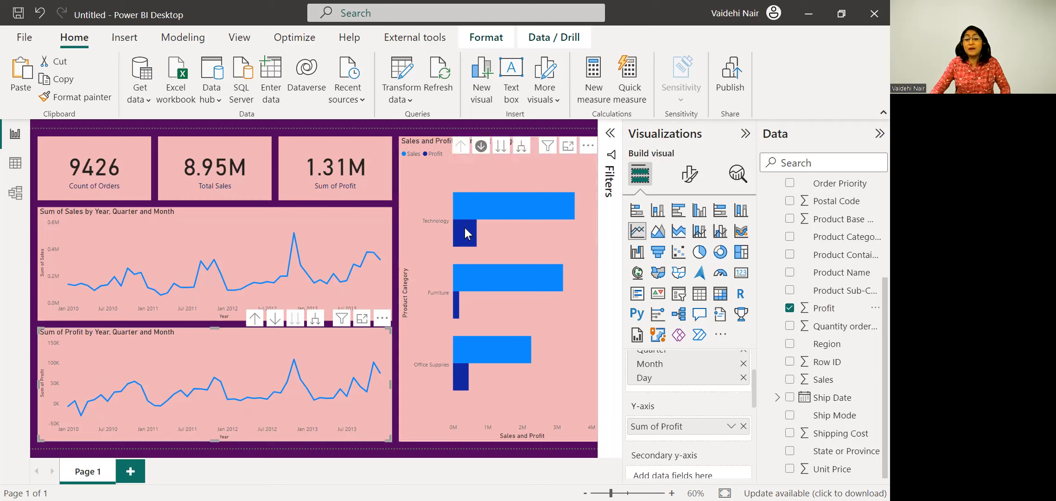
- Set the Sum of Profit line colour on the lower line chart to the dark blue of the bar chart's Profit bars
{"action": "mouse_move", "coordinate": [457, 241]}
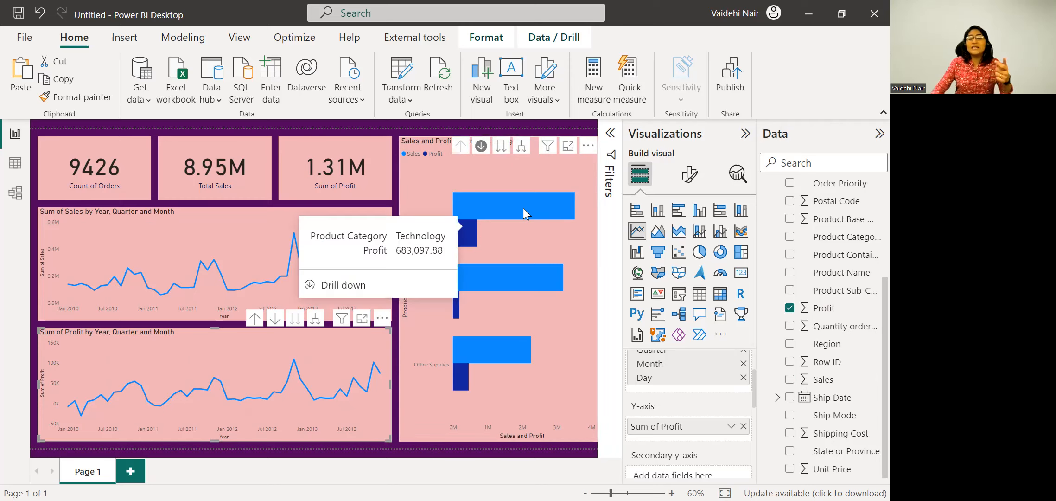
{"action": "mouse_move", "coordinate": [524, 211]}
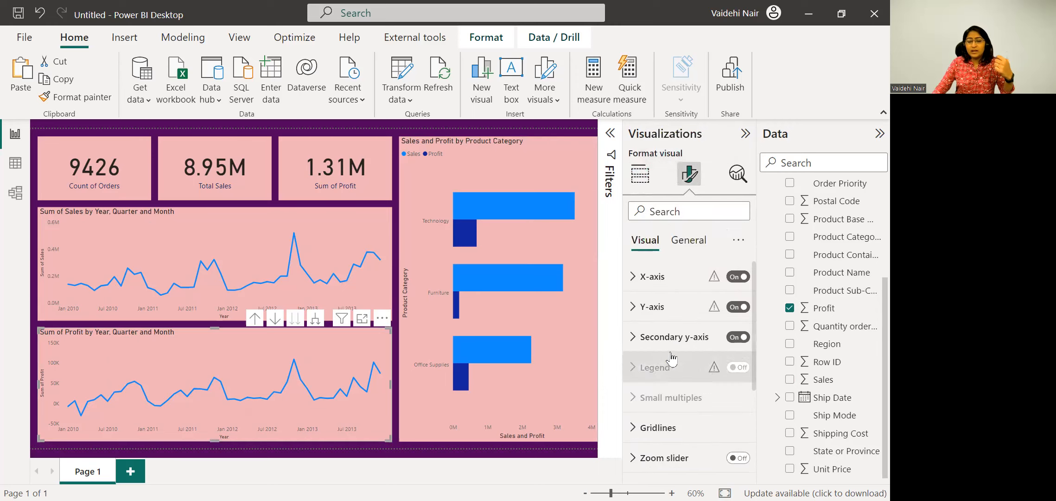
{"action": "scroll", "coordinate": [646, 347], "scroll_direction": "down", "scroll_amount": 4}
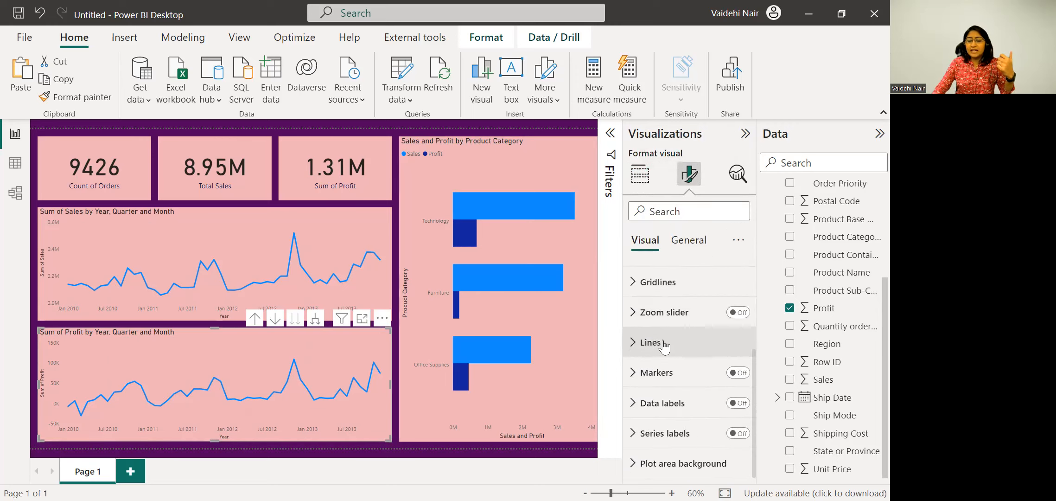
{"action": "left_click", "coordinate": [685, 343]}
{"action": "scroll", "coordinate": [690, 343], "scroll_direction": "down", "scroll_amount": 3}
{"action": "scroll", "coordinate": [690, 346], "scroll_direction": "down", "scroll_amount": 3}
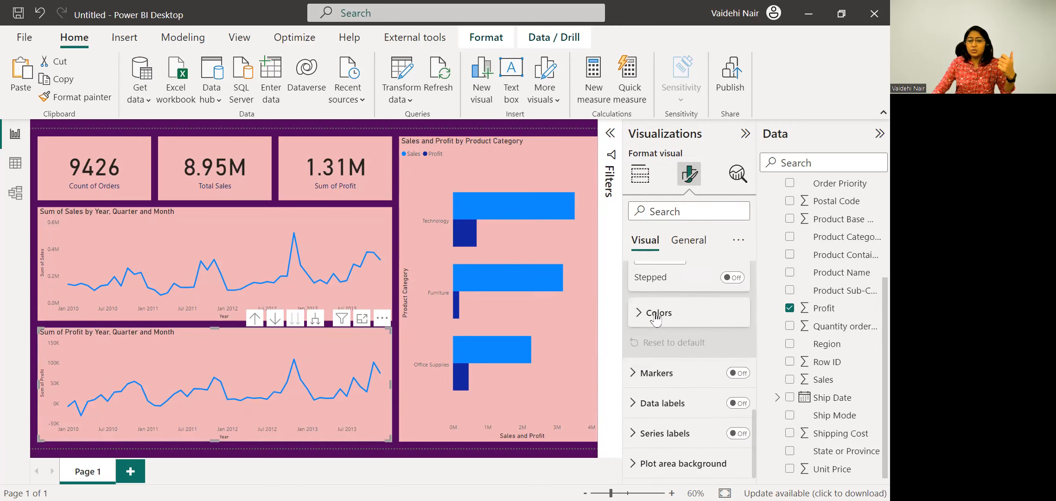
{"action": "left_click", "coordinate": [657, 312]}
{"action": "left_click", "coordinate": [666, 351]}
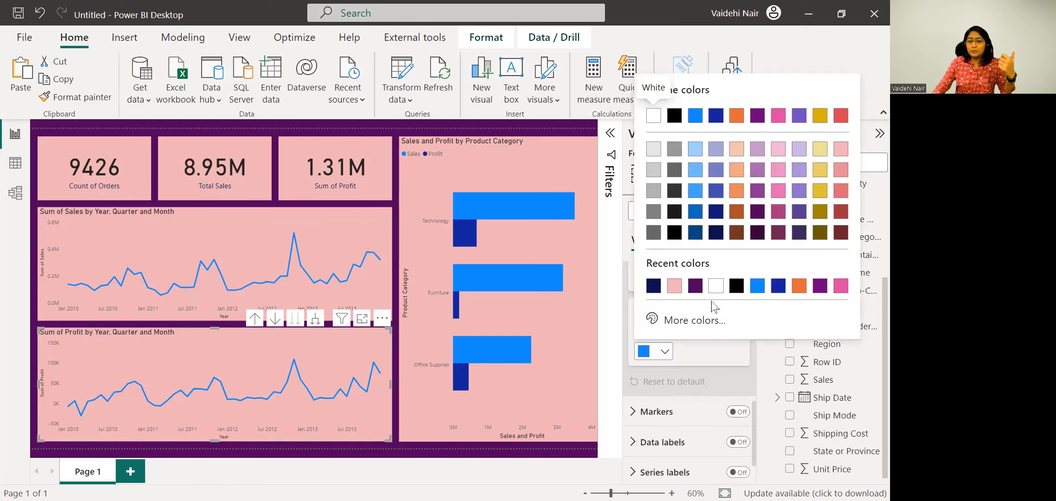
{"action": "left_click", "coordinate": [736, 285]}
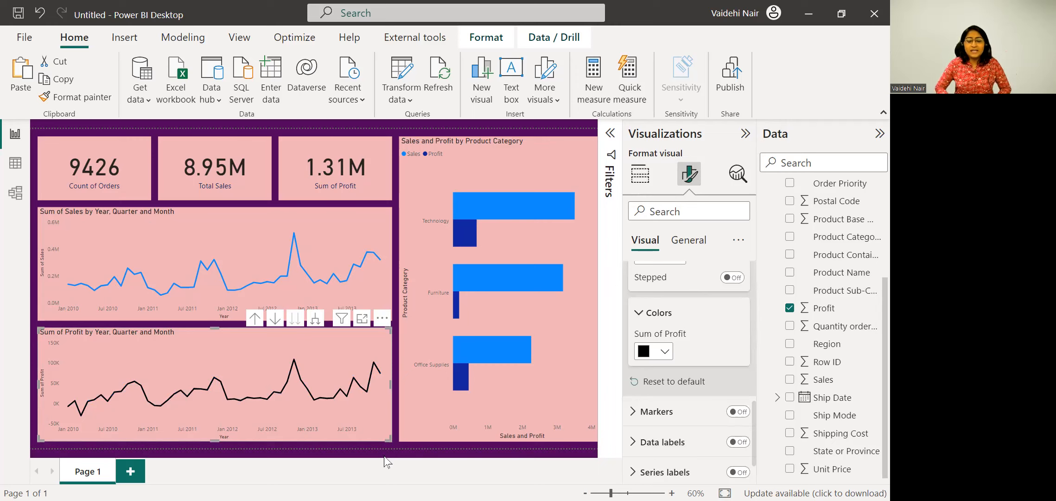
{"action": "left_click", "coordinate": [665, 351]}
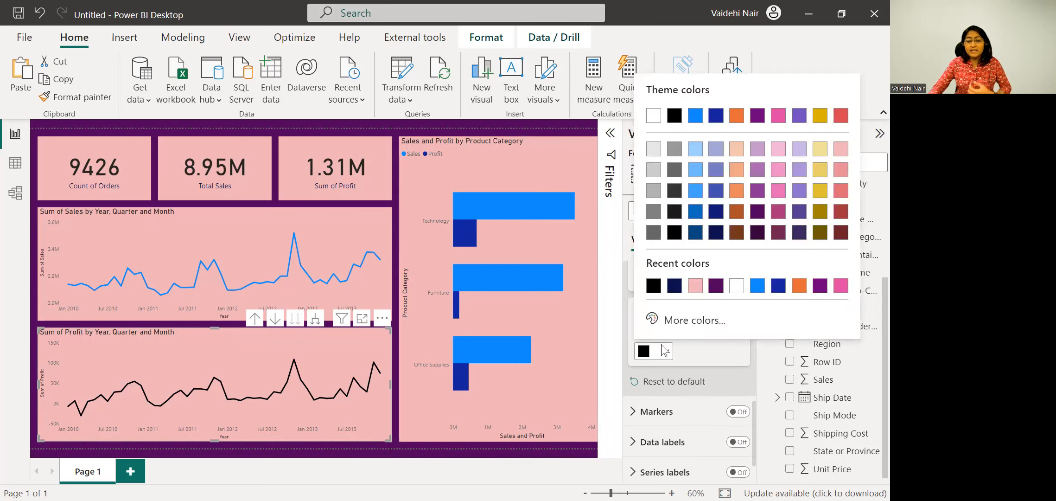
{"action": "left_click", "coordinate": [775, 288]}
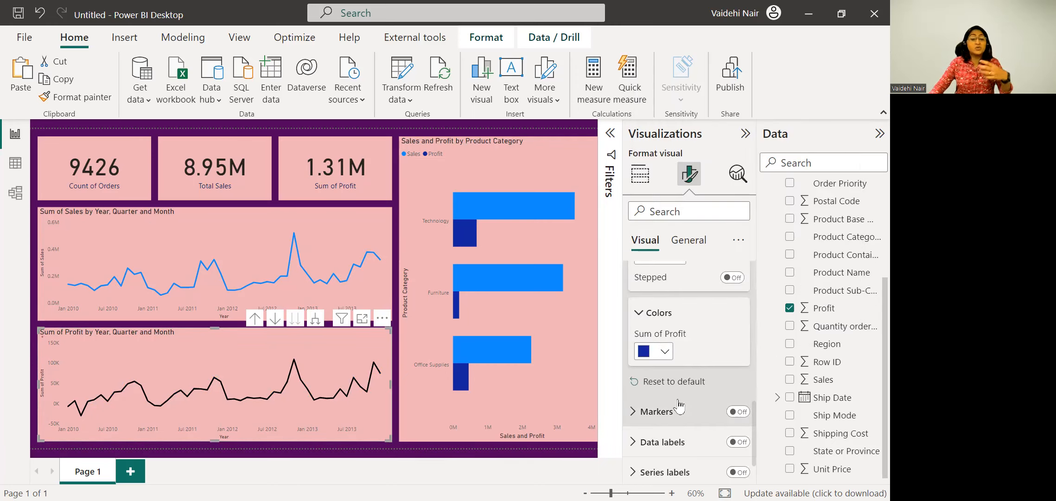